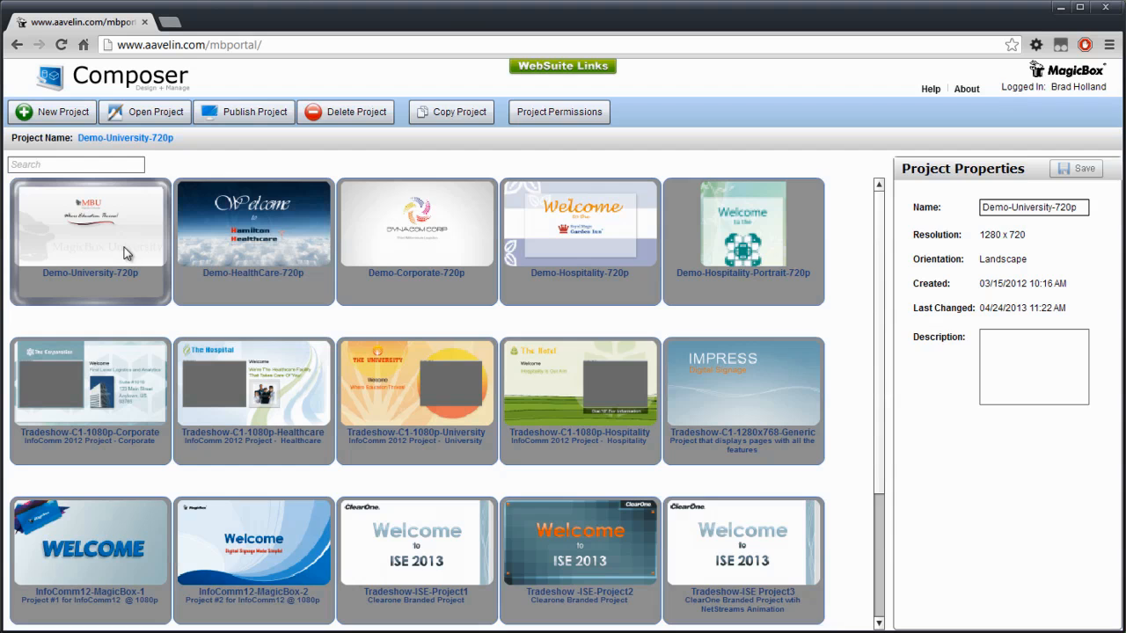
Open the Demo-University-720p project and change the type of the Map page's schedule entry to Scheduled.
{"action": "double_click", "coordinate": [124, 251]}
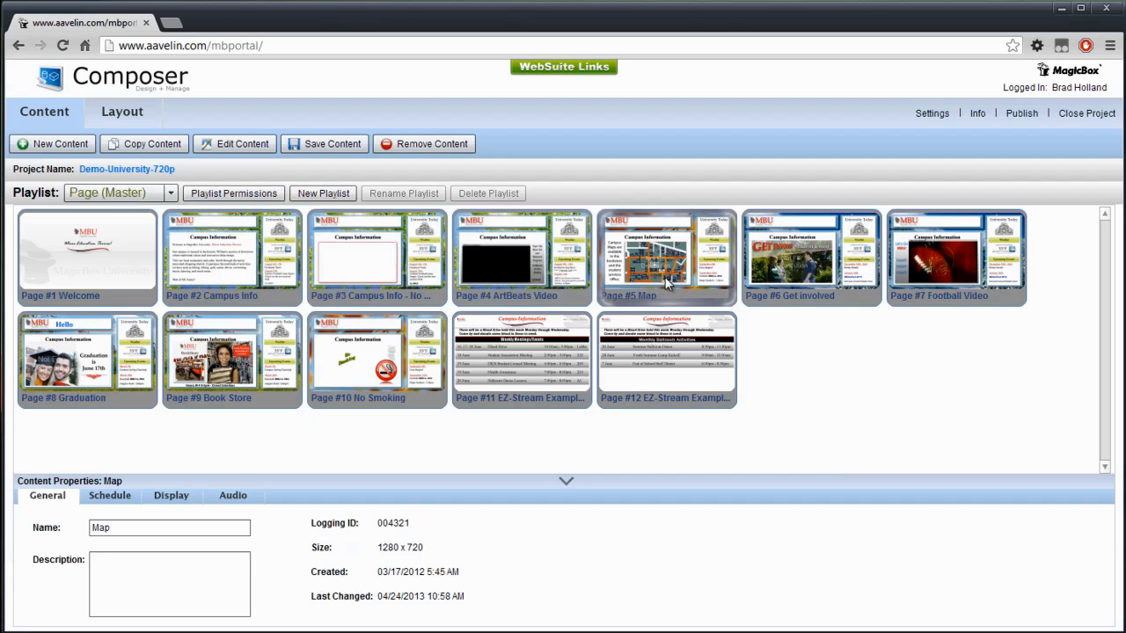
{"action": "left_click", "coordinate": [103, 498]}
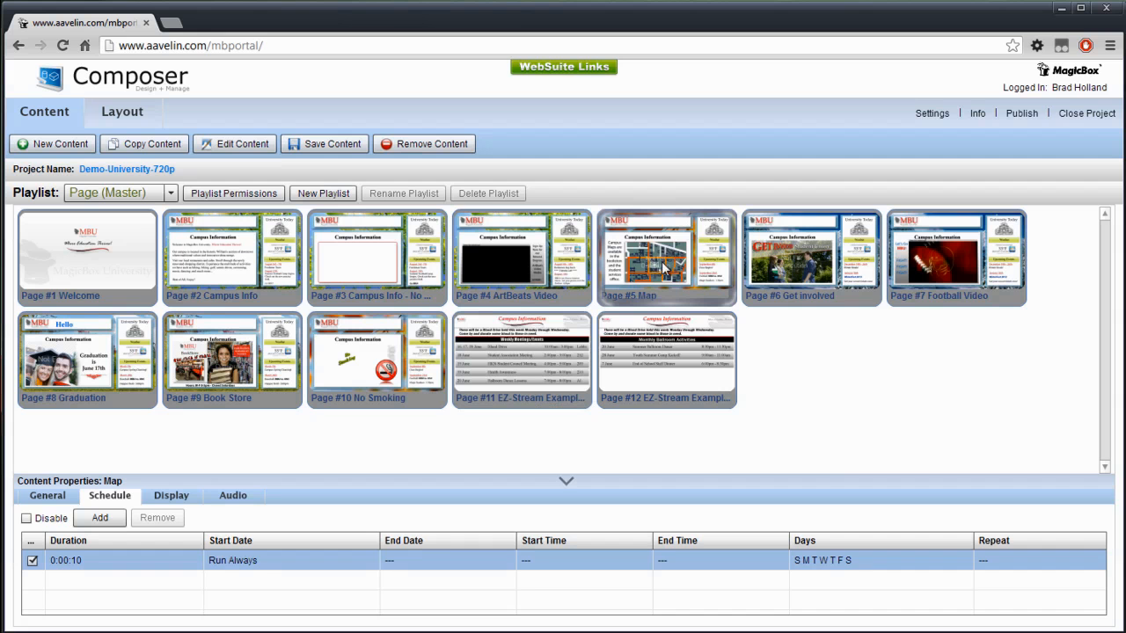
{"action": "double_click", "coordinate": [236, 562]}
{"action": "left_click_drag", "start_coordinate": [94, 70], "coordinate": [398, 249]}
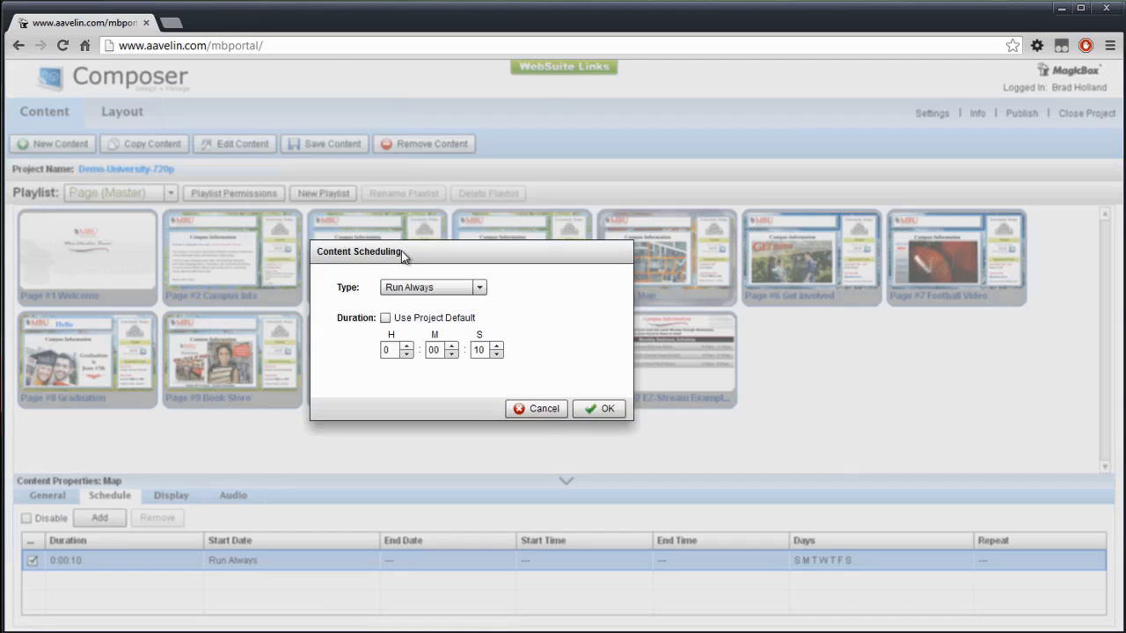
{"action": "left_click", "coordinate": [480, 290]}
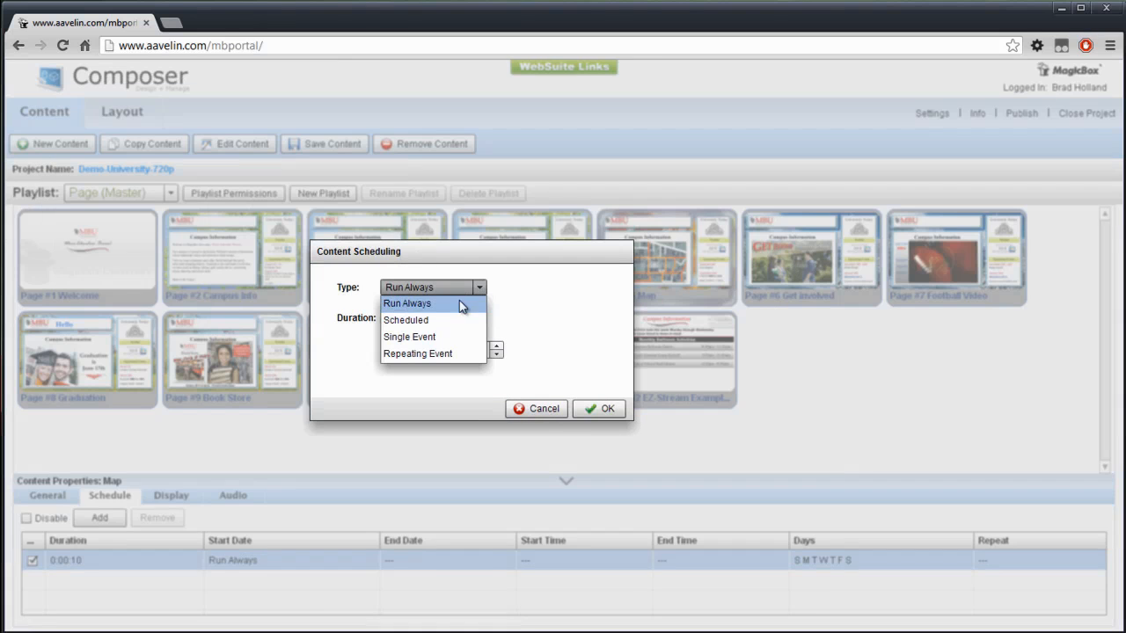
{"action": "left_click", "coordinate": [415, 322]}
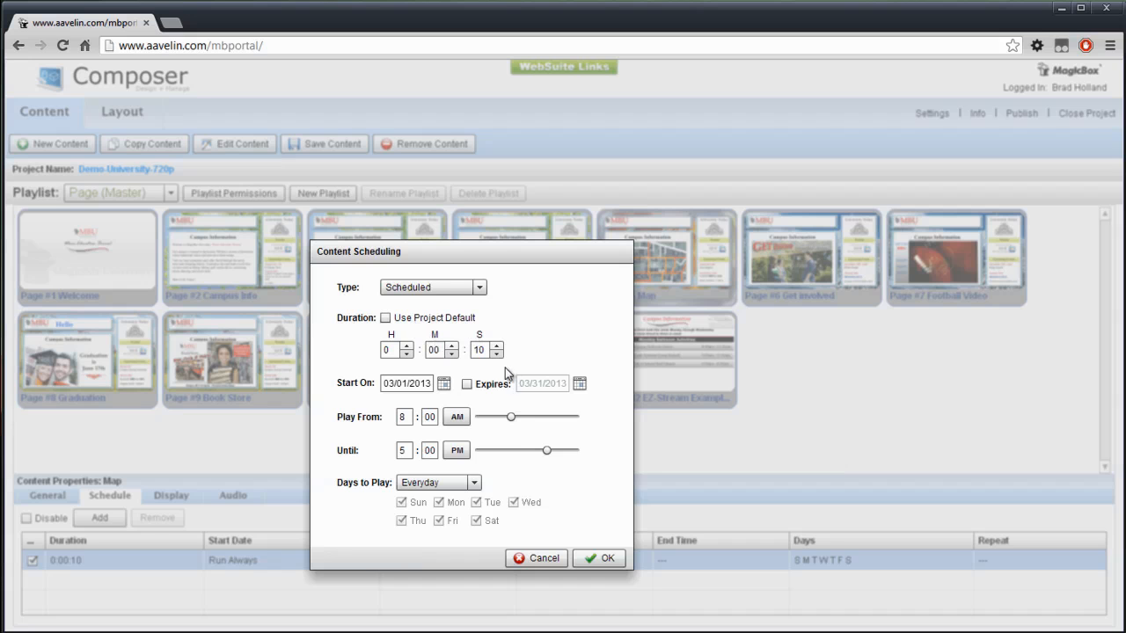
Set the Map schedule to start on 06/01/2013 and enable its expiry on 06/30/2013.
{"action": "left_click", "coordinate": [443, 384]}
{"action": "left_click", "coordinate": [560, 385]}
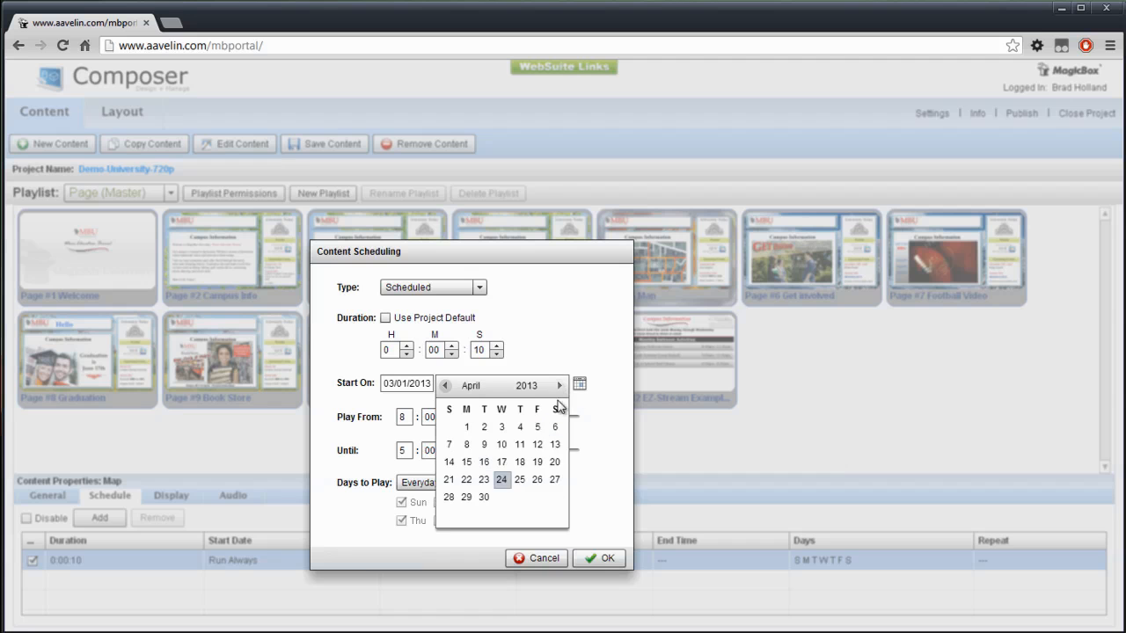
{"action": "left_click", "coordinate": [559, 385]}
{"action": "left_click", "coordinate": [559, 385]}
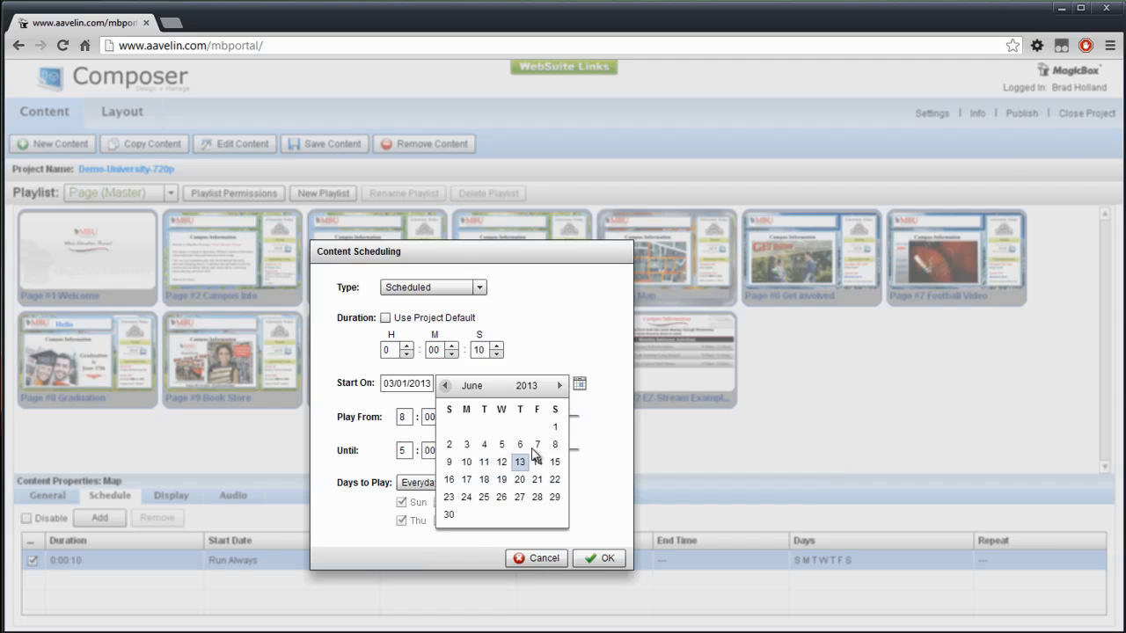
{"action": "left_click", "coordinate": [555, 427]}
{"action": "left_click", "coordinate": [466, 383]}
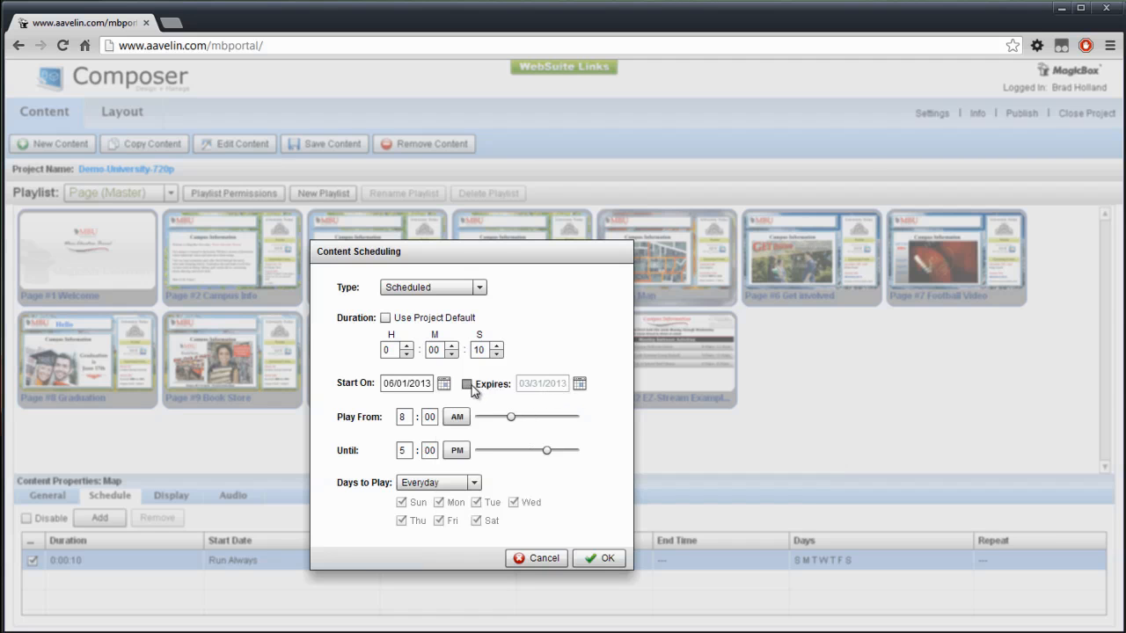
{"action": "left_click", "coordinate": [579, 384]}
{"action": "left_click", "coordinate": [584, 514]}
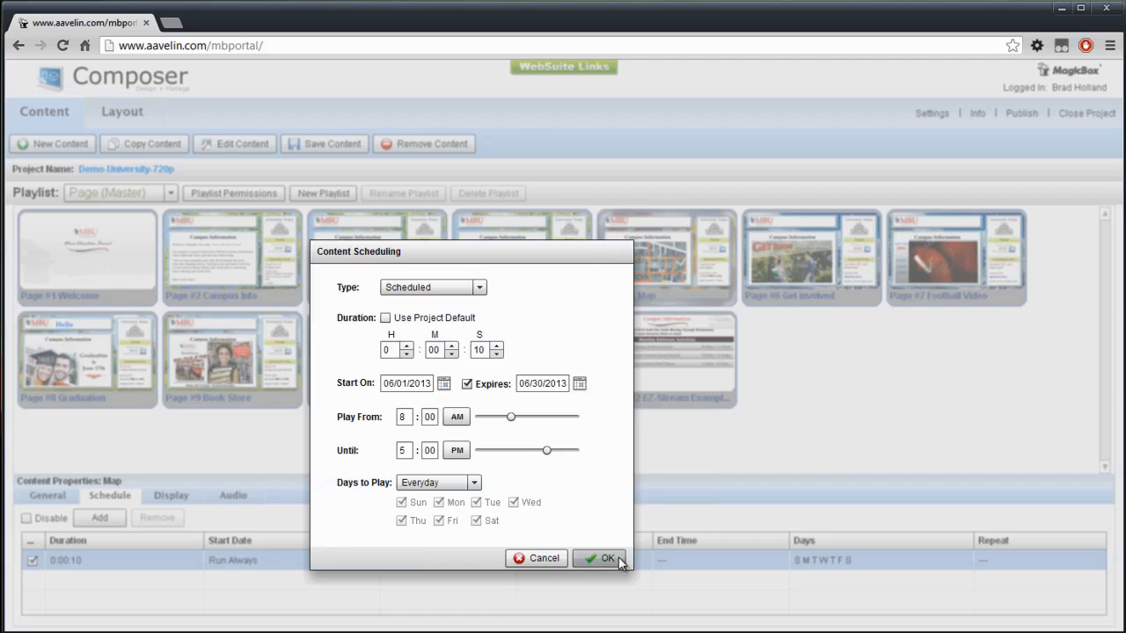
Set the play-from hour to 7 AM, keep Everyday as the days to play, and accept the schedule.
{"action": "left_click_drag", "start_coordinate": [409, 417], "coordinate": [388, 416]}
{"action": "type", "text": "7"}
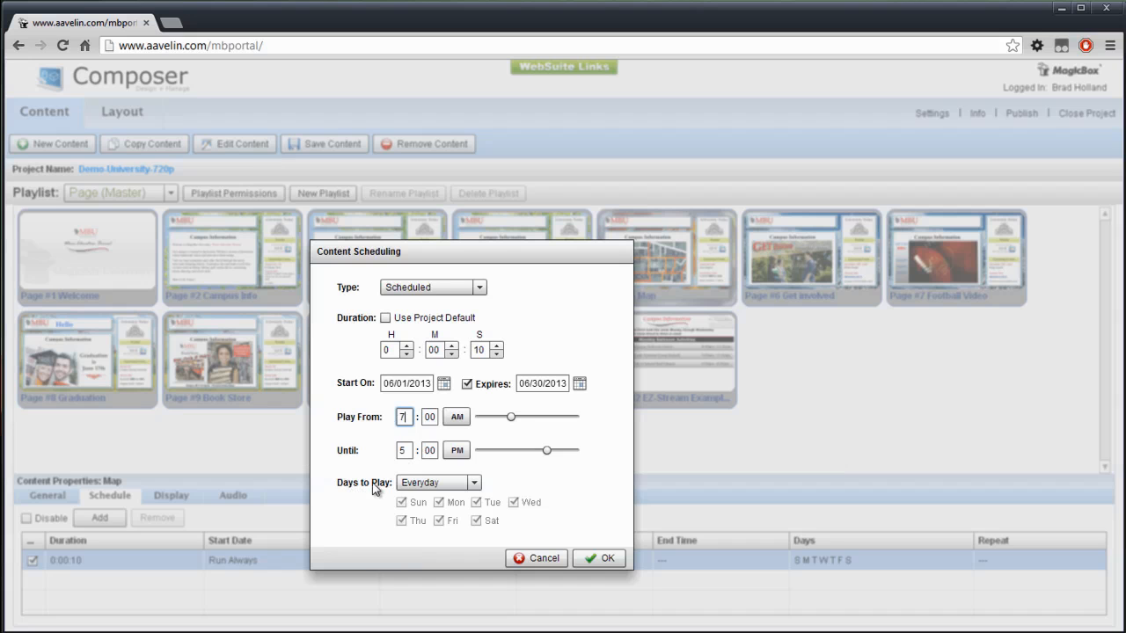
{"action": "left_click", "coordinate": [474, 485]}
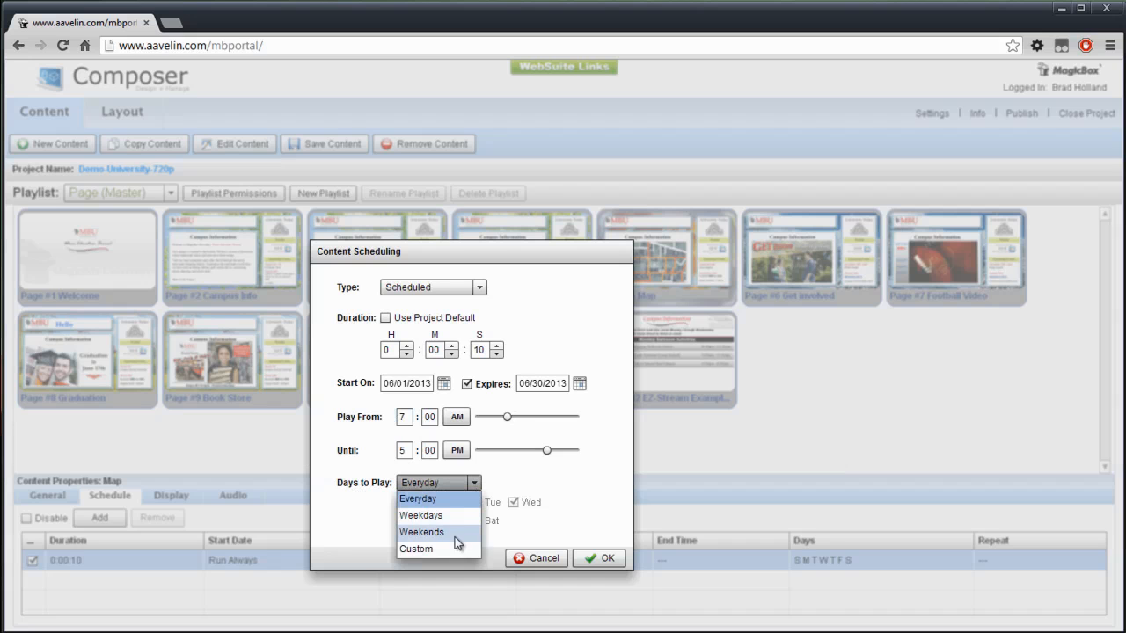
{"action": "left_click", "coordinate": [430, 499]}
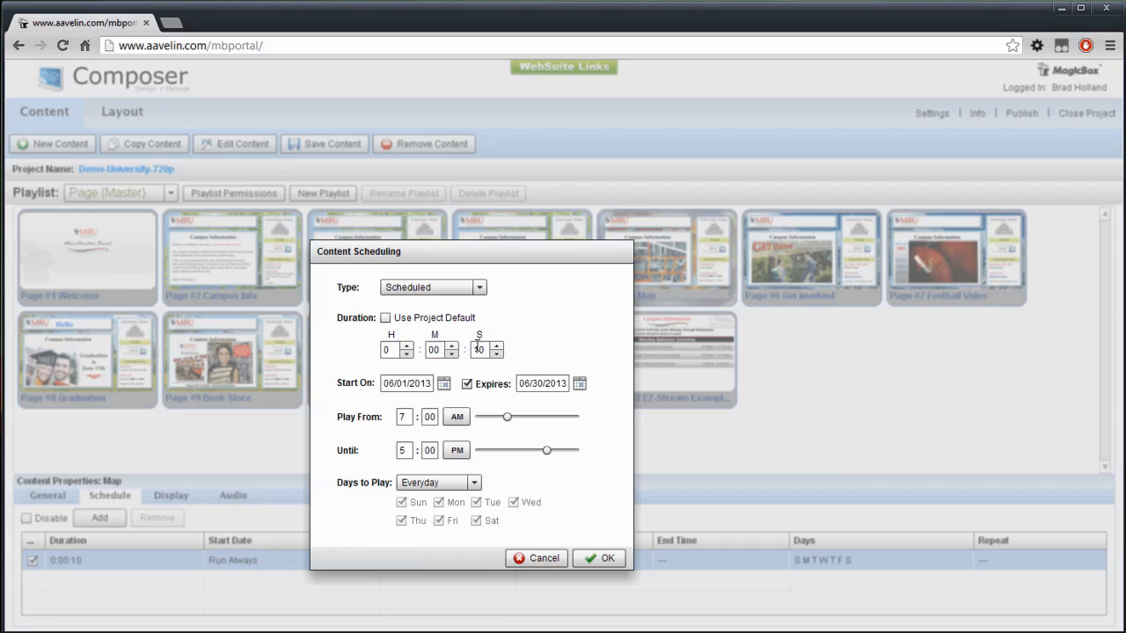
{"action": "left_click", "coordinate": [603, 561]}
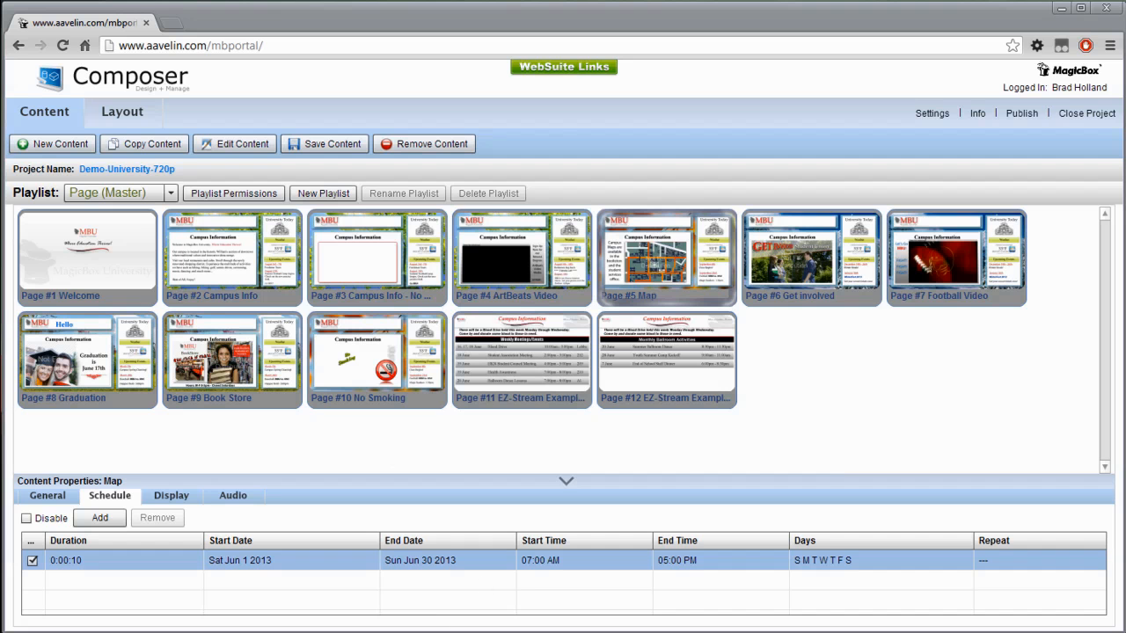
Edit the Map schedule entry as a Single Event with a duration of 15 minutes 00 seconds.
{"action": "double_click", "coordinate": [284, 568]}
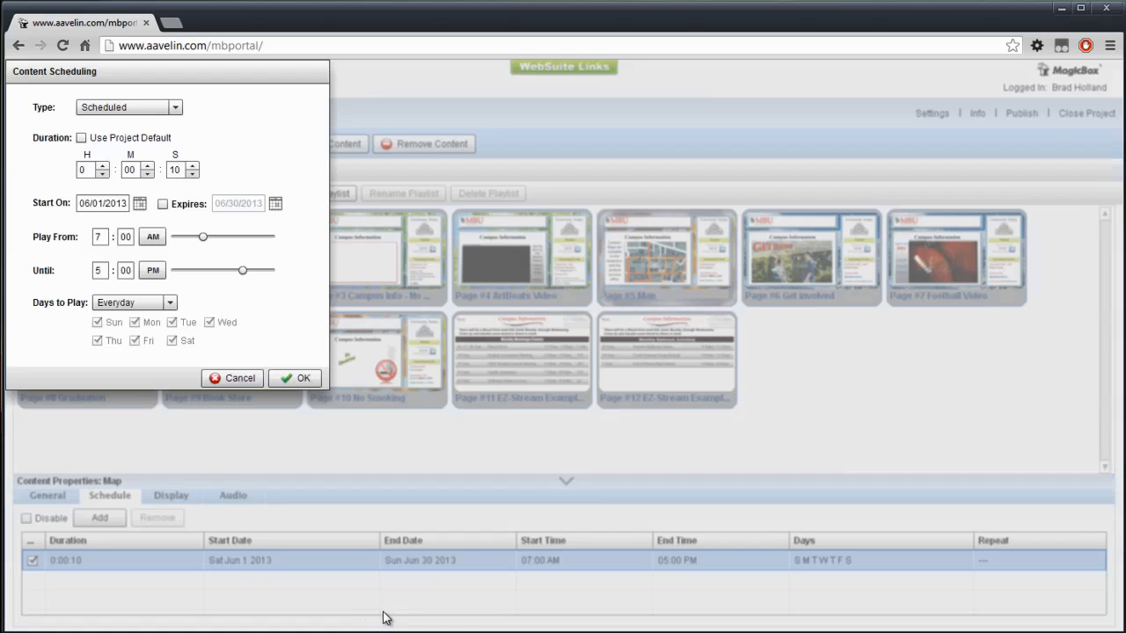
{"action": "left_click", "coordinate": [174, 109]}
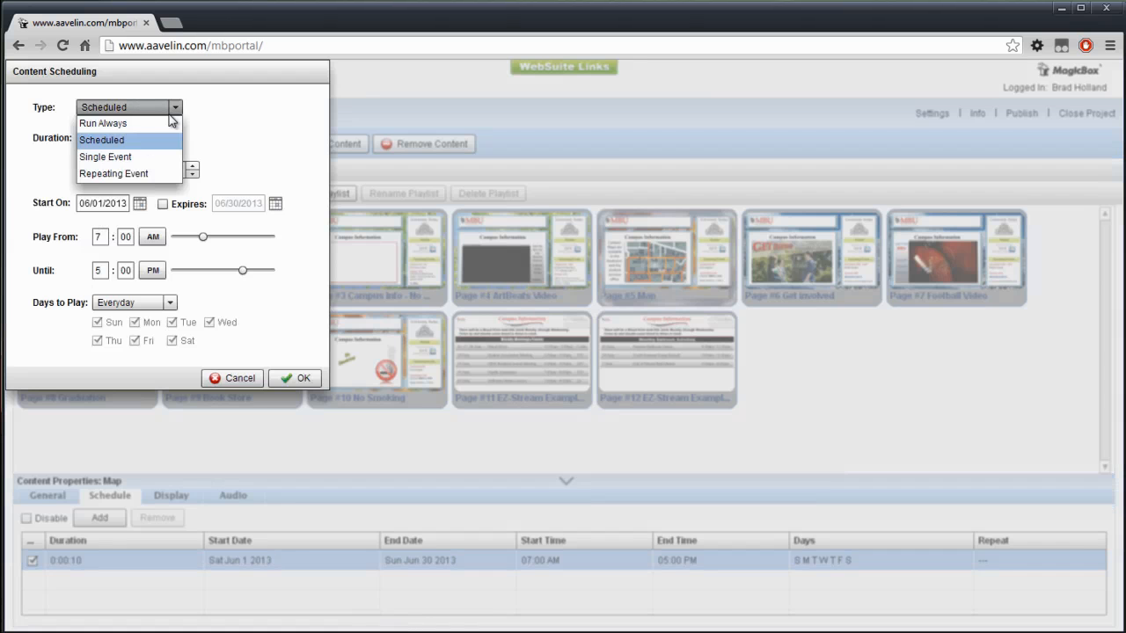
{"action": "left_click", "coordinate": [114, 160]}
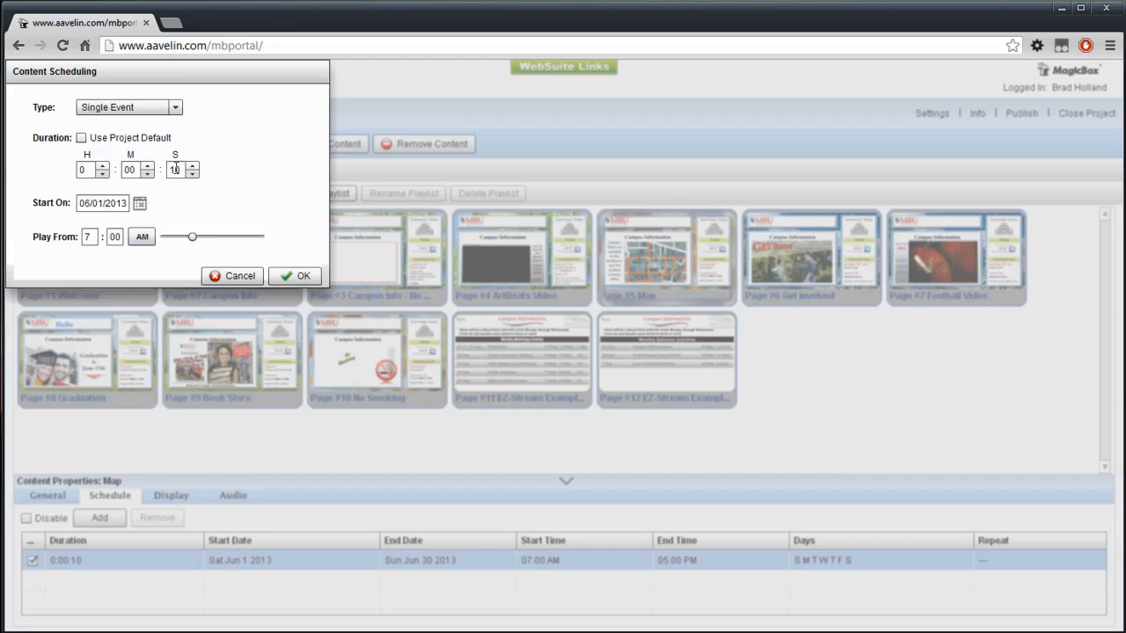
{"action": "double_click", "coordinate": [131, 170]}
{"action": "type", "text": "15"}
{"action": "left_click", "coordinate": [178, 170]}
{"action": "key", "text": "BackSpace"}
{"action": "key", "text": "BackSpace"}
{"action": "type", "text": "00"}
Set the single event to start on 06/17/2013 and play from 7:55 PM, and accept it.
{"action": "left_click", "coordinate": [139, 203]}
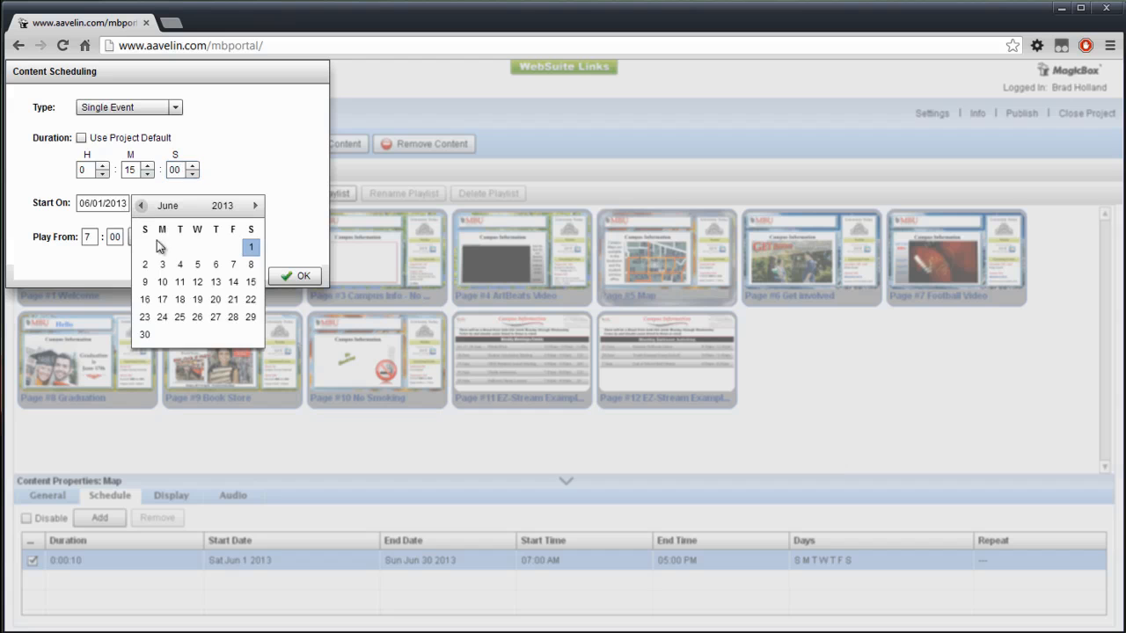
{"action": "left_click", "coordinate": [163, 301]}
{"action": "double_click", "coordinate": [113, 237]}
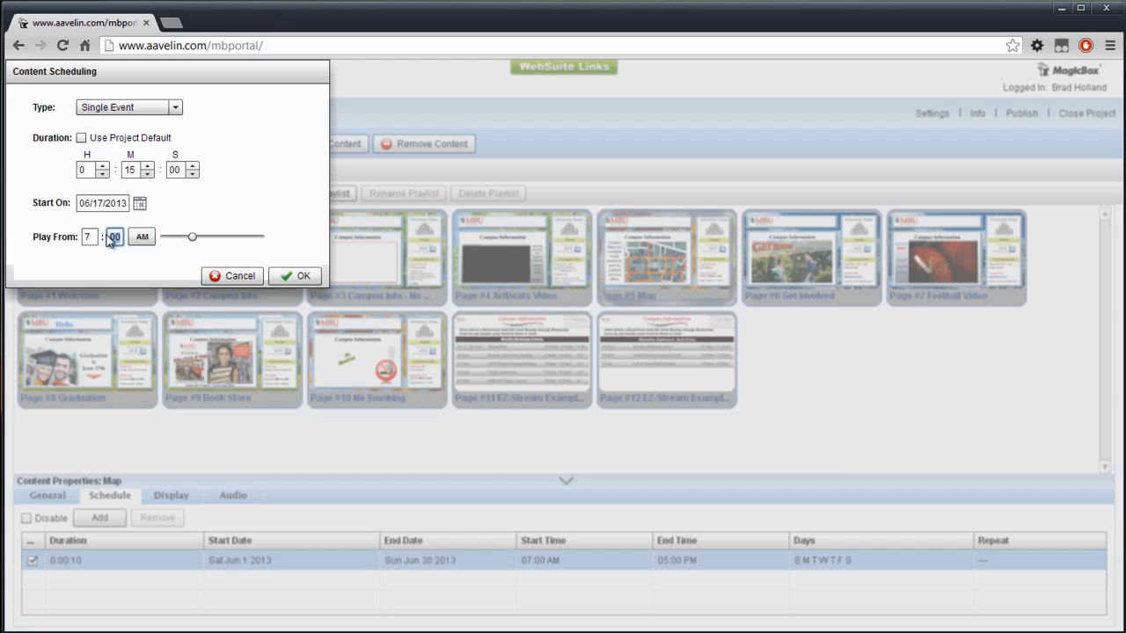
{"action": "type", "text": "55"}
{"action": "left_click", "coordinate": [276, 276]}
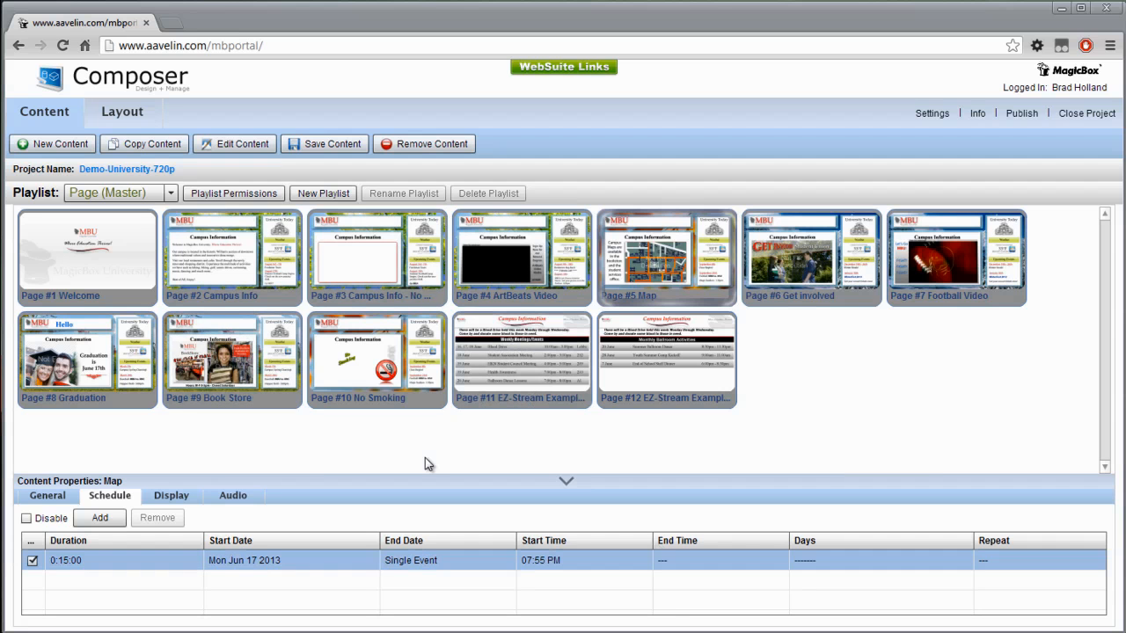
Reopen the Map schedule entry, change its type to Repeating Event and review the available repeat units.
{"action": "left_click", "coordinate": [430, 560]}
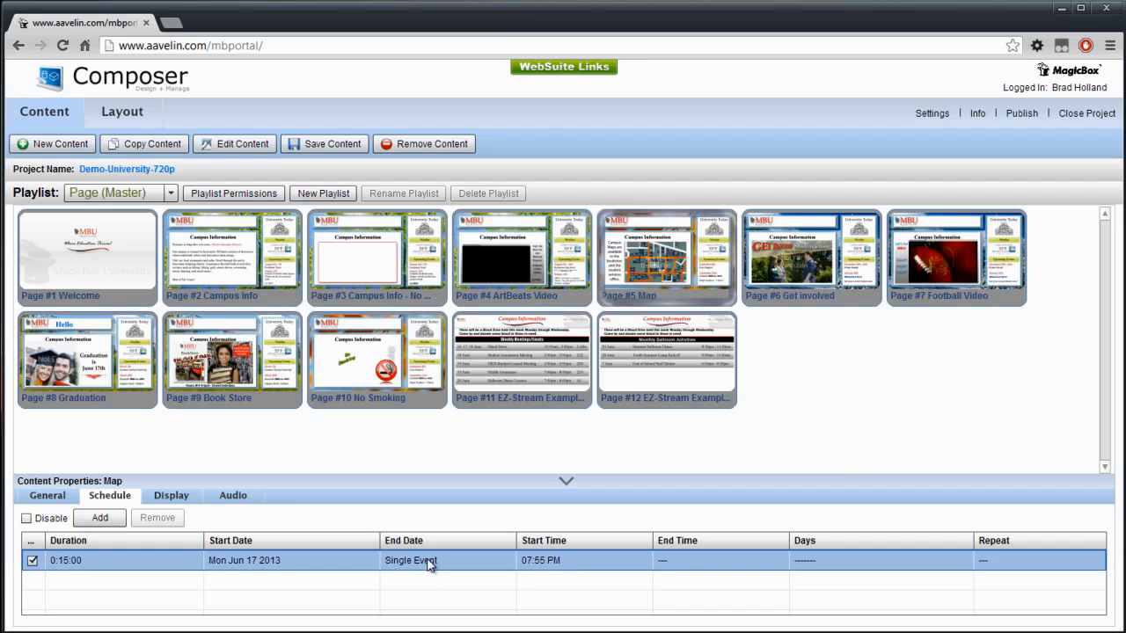
{"action": "double_click", "coordinate": [430, 562]}
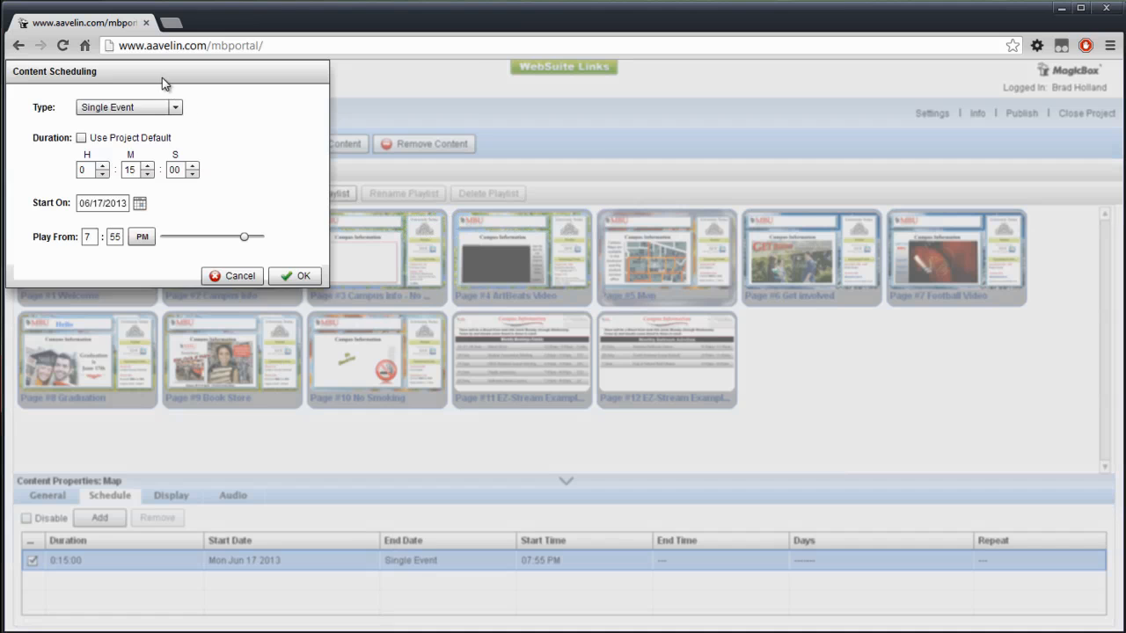
{"action": "left_click_drag", "start_coordinate": [161, 77], "coordinate": [425, 153]}
{"action": "left_click", "coordinate": [413, 190]}
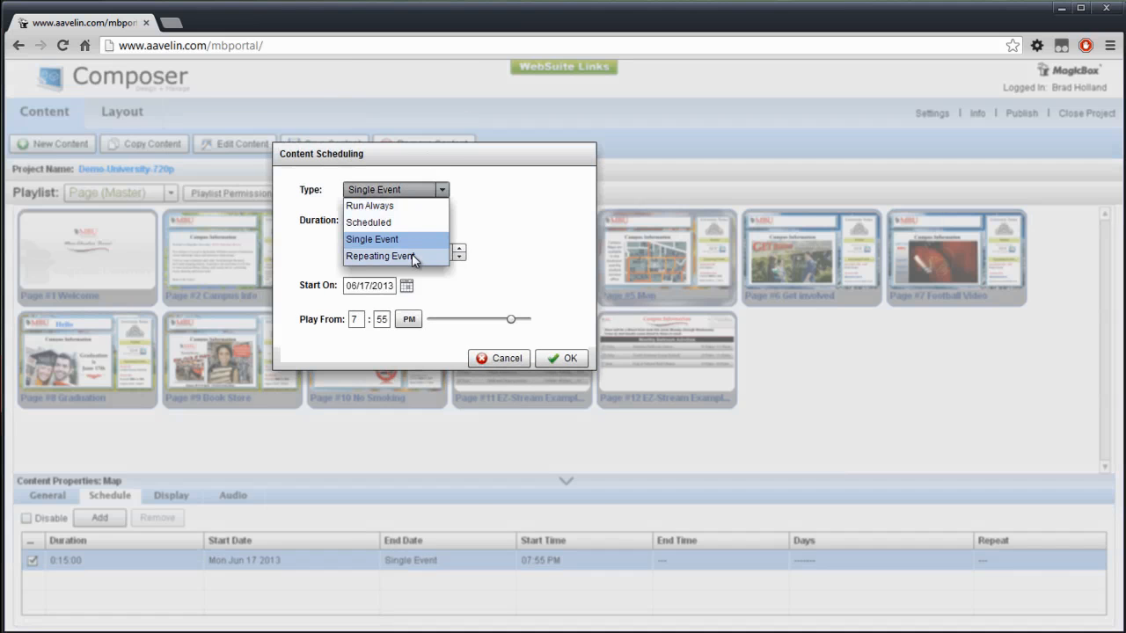
{"action": "left_click", "coordinate": [414, 256]}
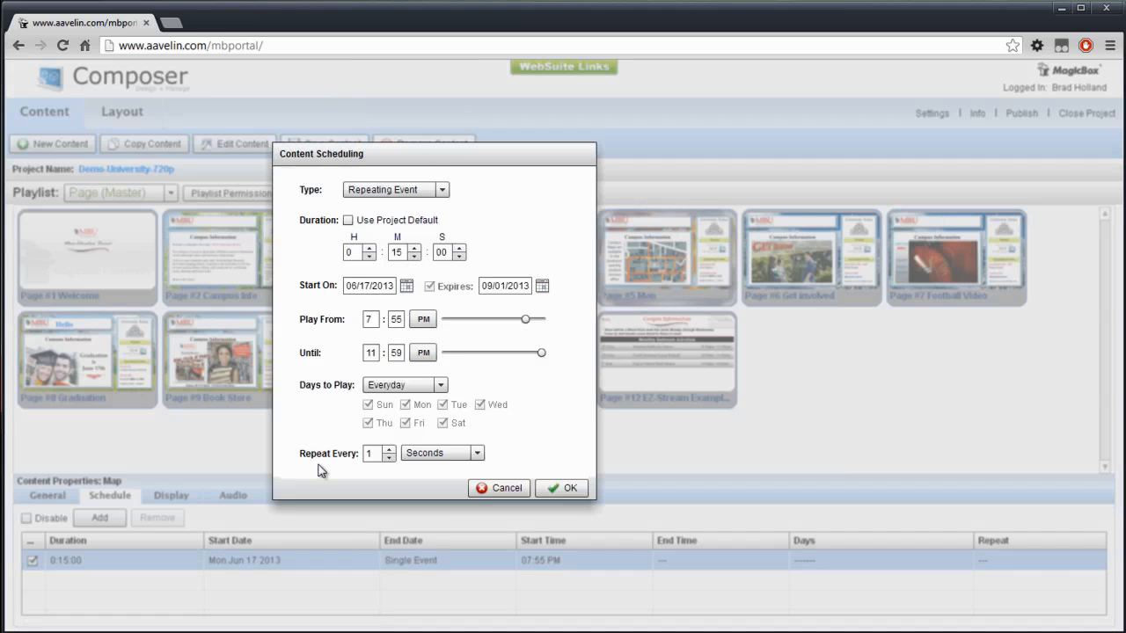
{"action": "left_click", "coordinate": [477, 454]}
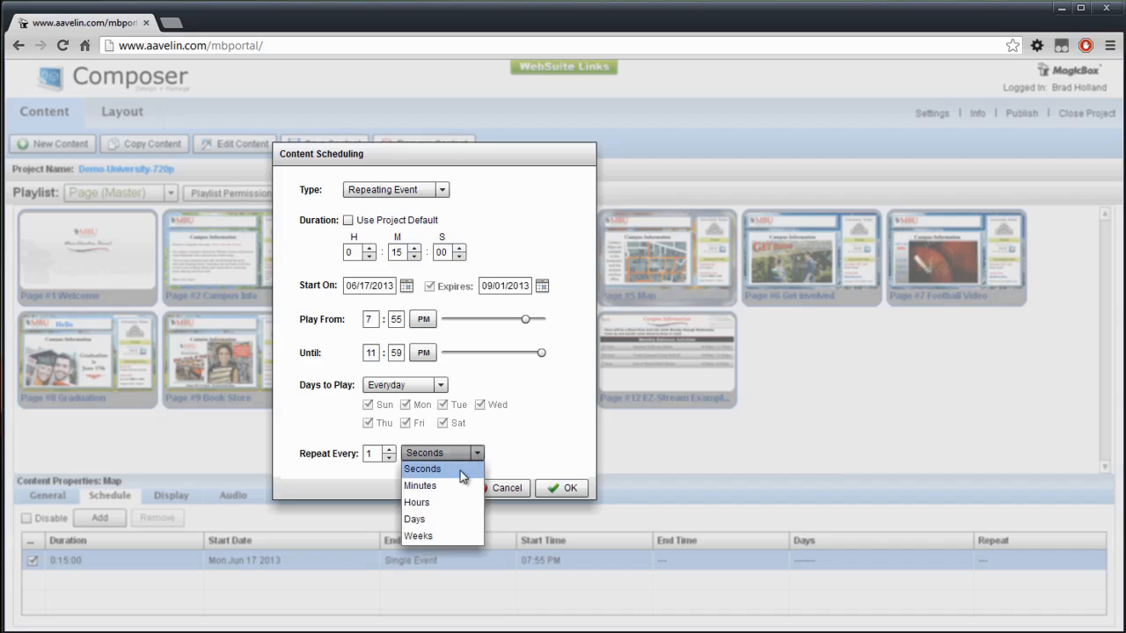
{"action": "left_click", "coordinate": [527, 440]}
Set the repeating event to start on 06/01/2013 and expire on 09/30/2013.
{"action": "left_click", "coordinate": [407, 285]}
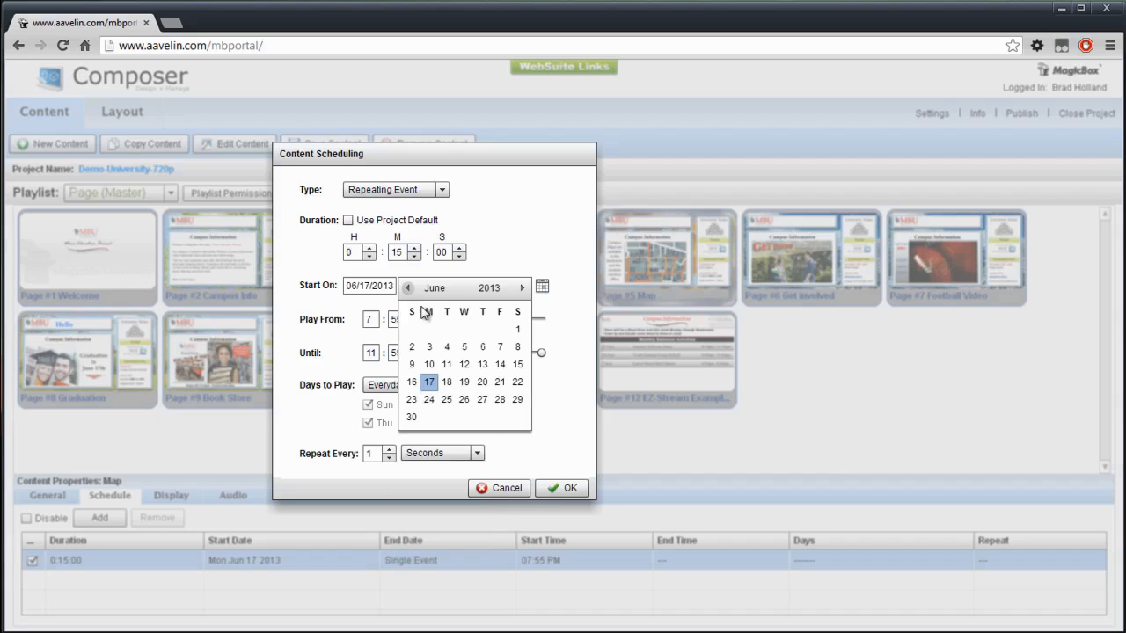
{"action": "left_click", "coordinate": [517, 329]}
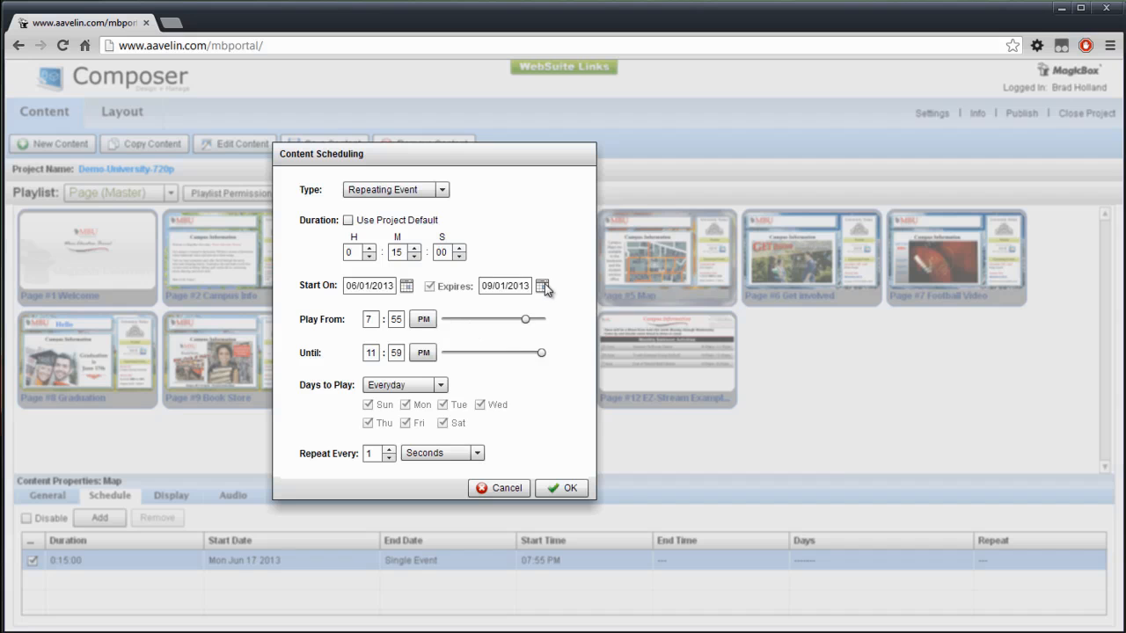
{"action": "left_click", "coordinate": [544, 287]}
{"action": "left_click", "coordinate": [566, 402]}
Set the repeating event's play-from time to 3:00 PM.
{"action": "left_click", "coordinate": [371, 320]}
{"action": "left_click", "coordinate": [385, 320]}
{"action": "double_click", "coordinate": [395, 320]}
{"action": "type", "text": "00"}
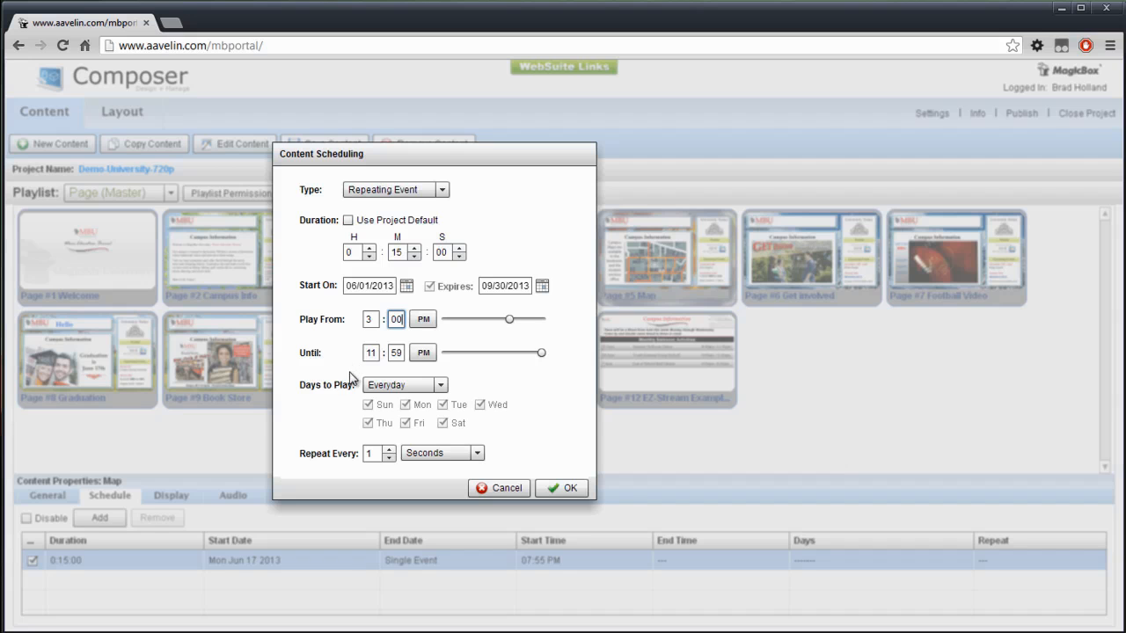
Choose Everyday as the days to play, set the event to repeat every 1 Days, and accept the schedule.
{"action": "left_click", "coordinate": [433, 389]}
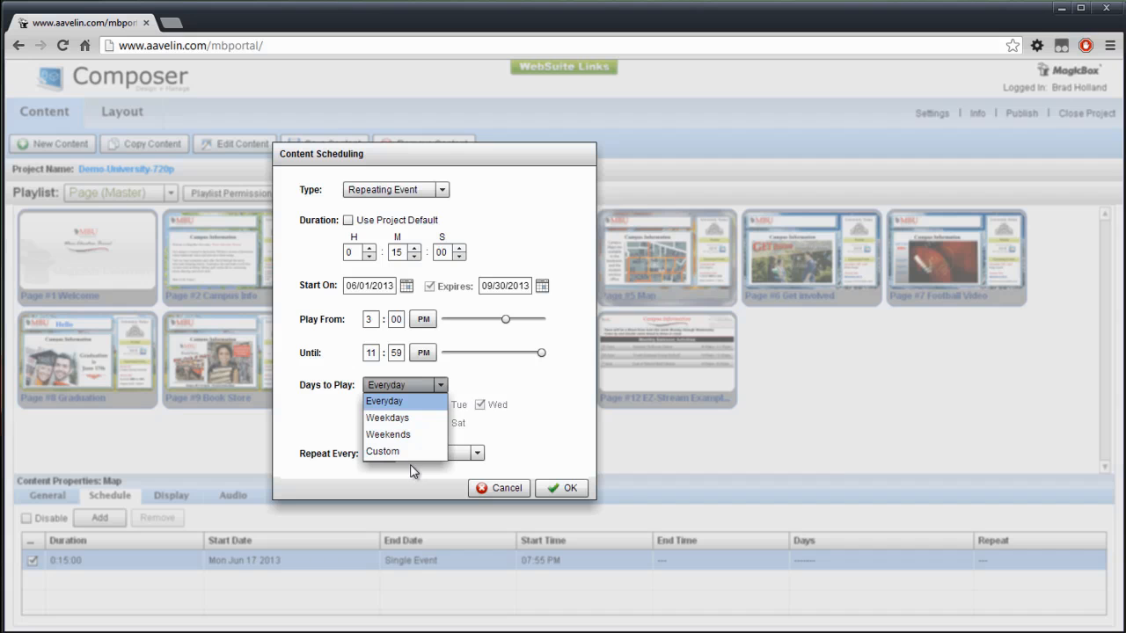
{"action": "left_click", "coordinate": [403, 398]}
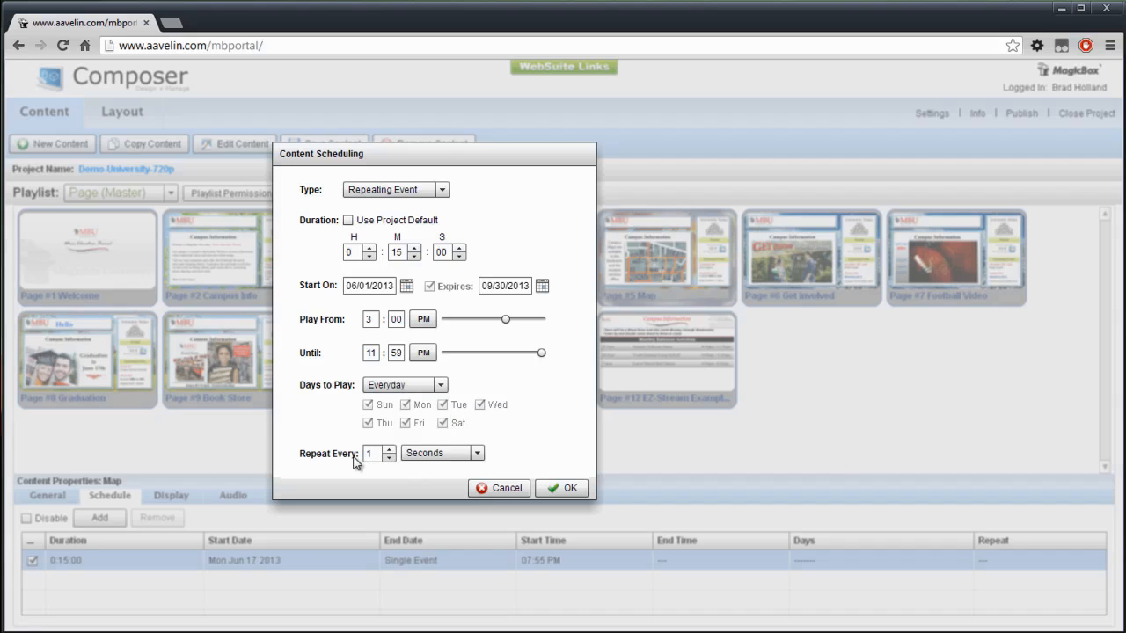
{"action": "left_click", "coordinate": [478, 454]}
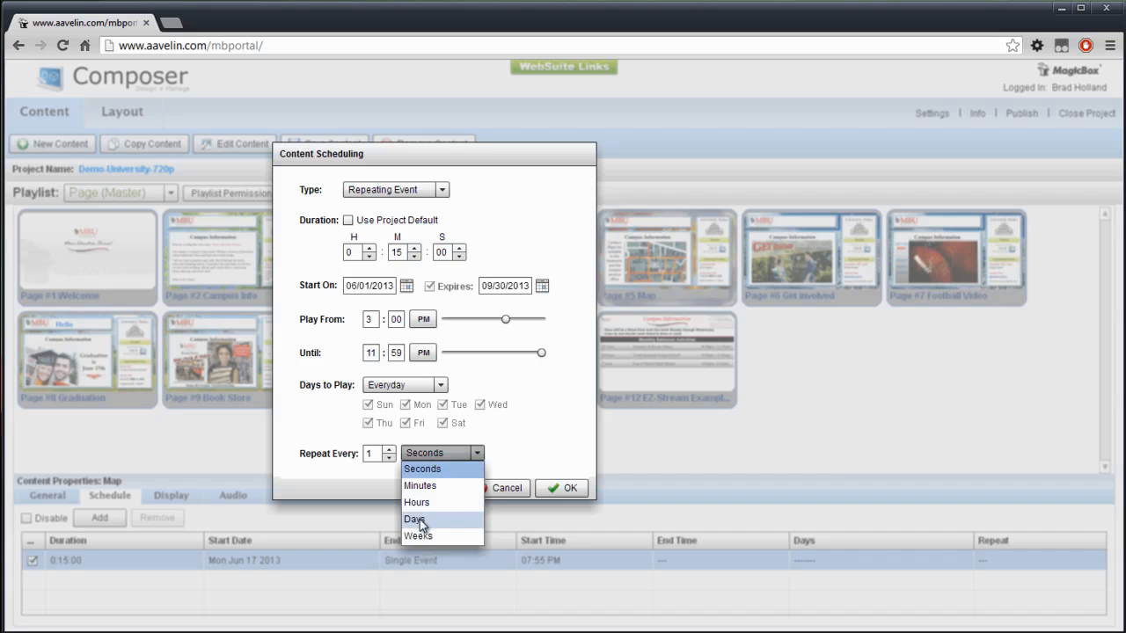
{"action": "left_click", "coordinate": [419, 523]}
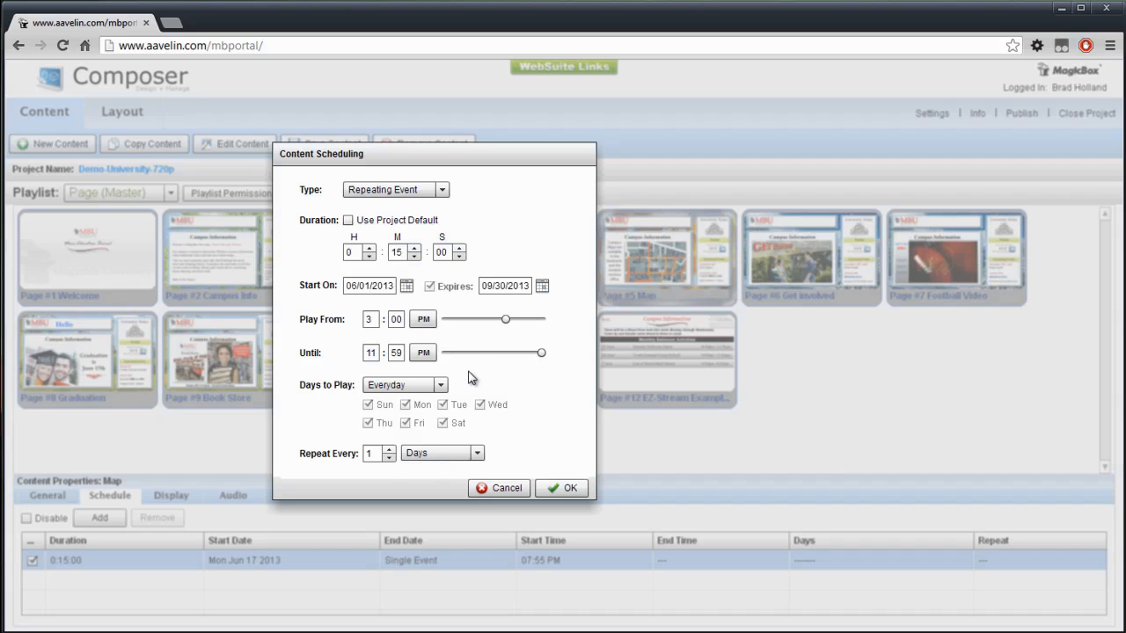
{"action": "left_click", "coordinate": [553, 489]}
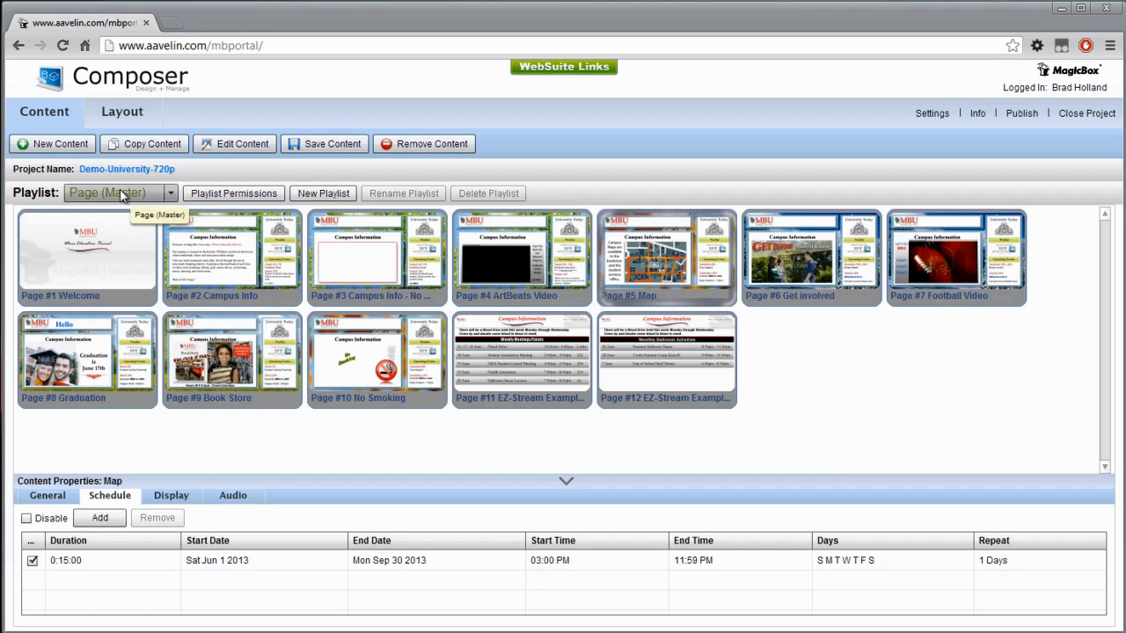
Choose the B1 (Master) playlist and save the unsaved changes to the Map page.
{"action": "left_click", "coordinate": [170, 192]}
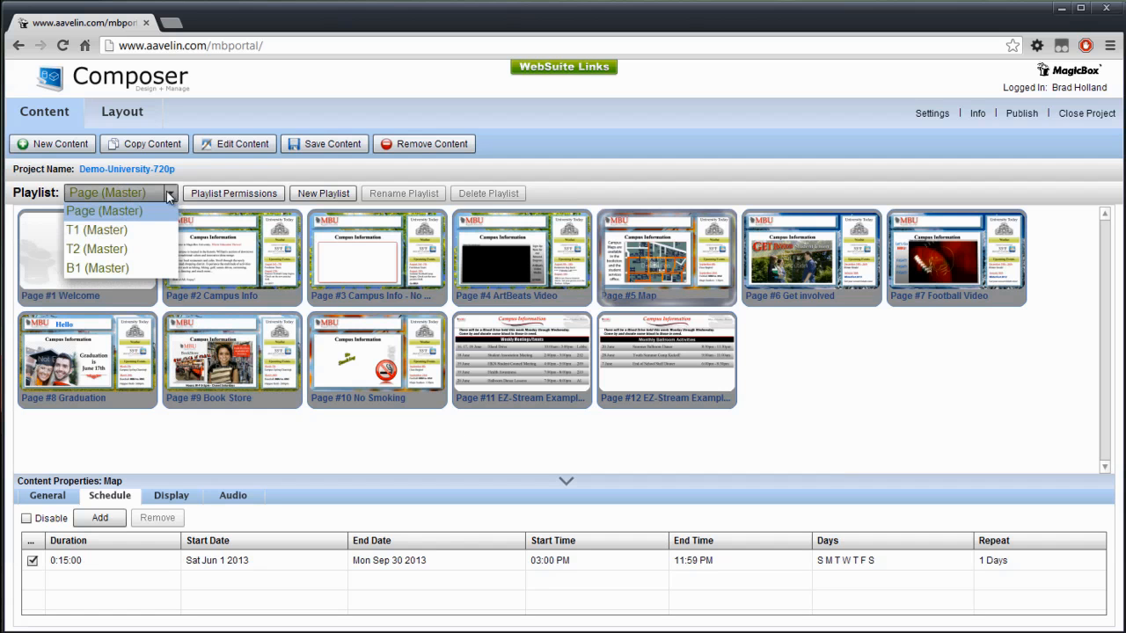
{"action": "left_click", "coordinate": [100, 268]}
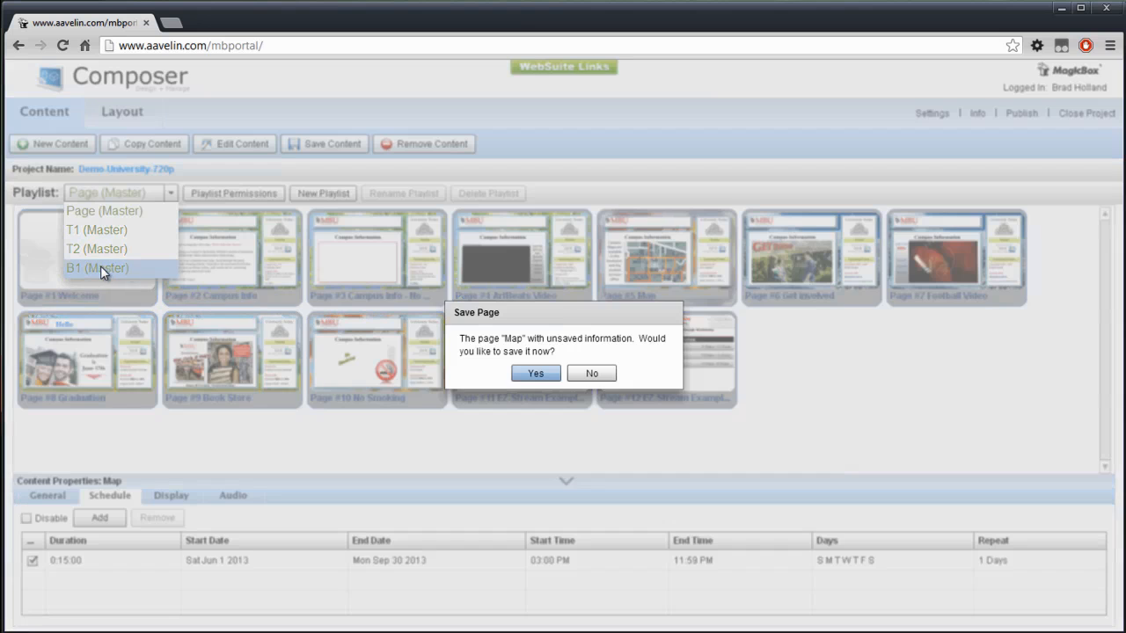
{"action": "left_click", "coordinate": [535, 378]}
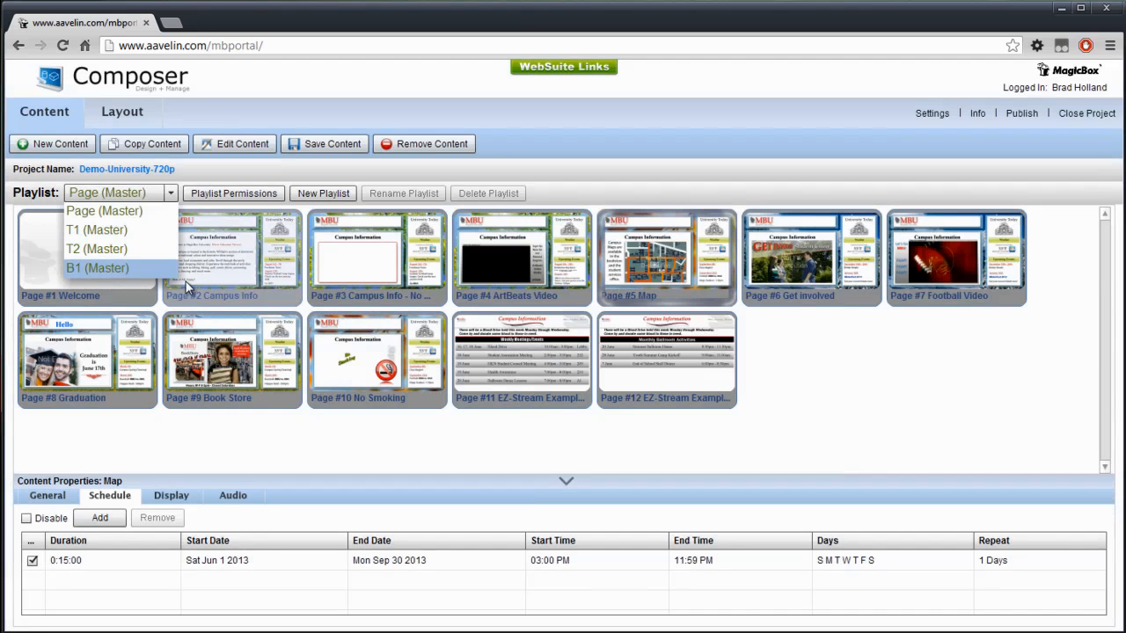
Switch from the Page (Master) playlist to B1 (Master), saving the pending schedule changes.
{"action": "left_click", "coordinate": [127, 267]}
{"action": "left_click", "coordinate": [527, 378]}
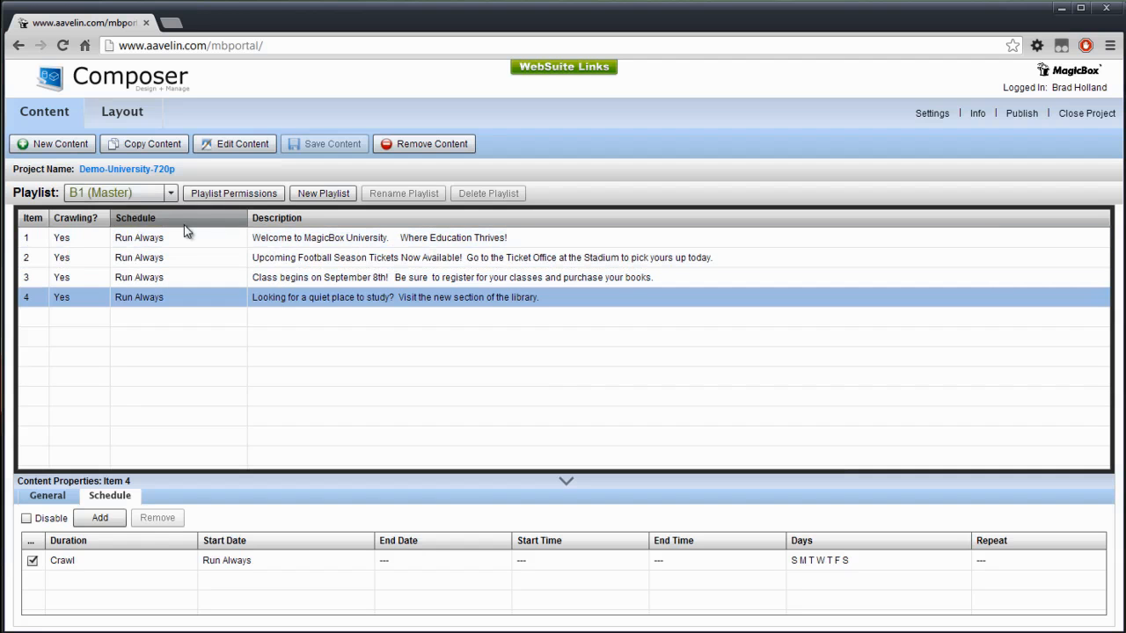
Change the schedule type of the football season tickets item from Run Always to Scheduled, keeping the default dates, times and days.
{"action": "left_click", "coordinate": [302, 258]}
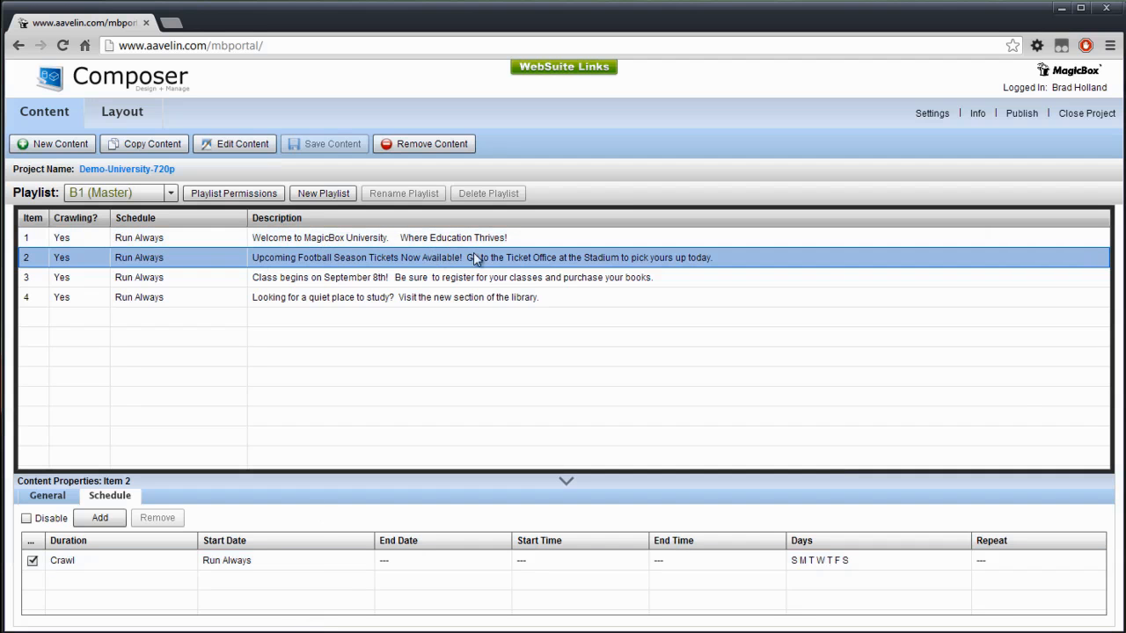
{"action": "left_click", "coordinate": [254, 566]}
{"action": "double_click", "coordinate": [254, 565]}
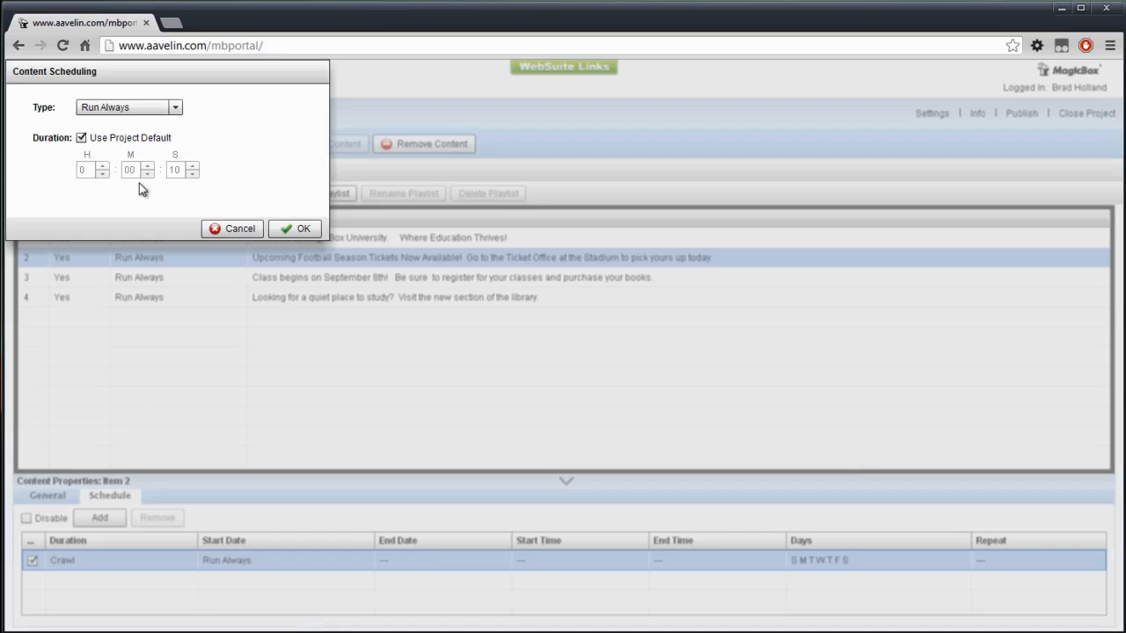
{"action": "left_click", "coordinate": [170, 109]}
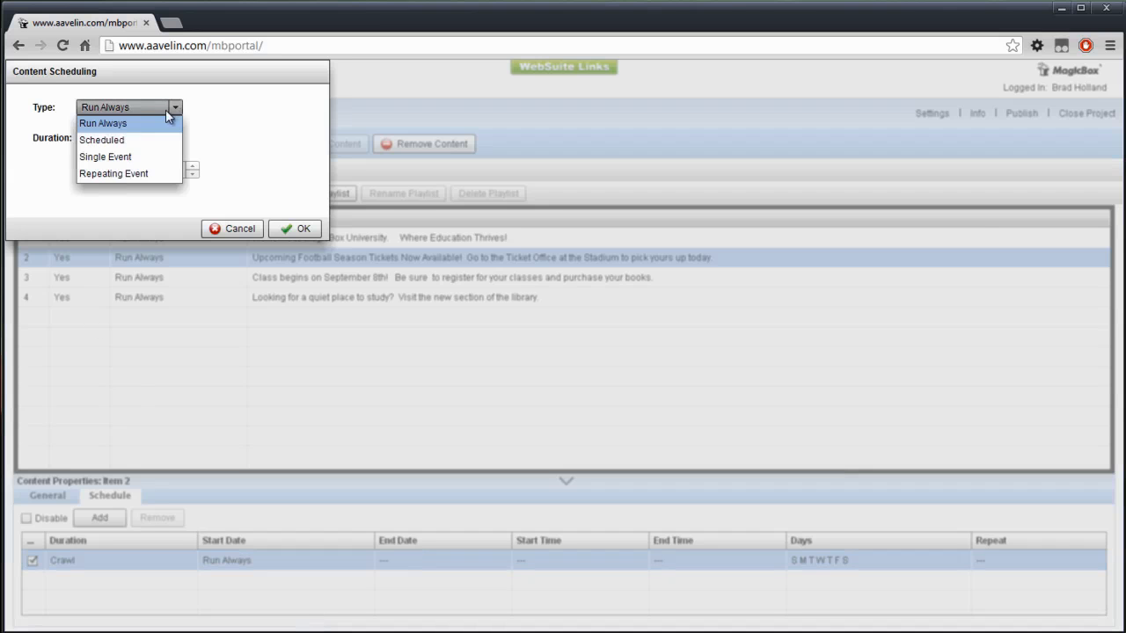
{"action": "left_click", "coordinate": [115, 143]}
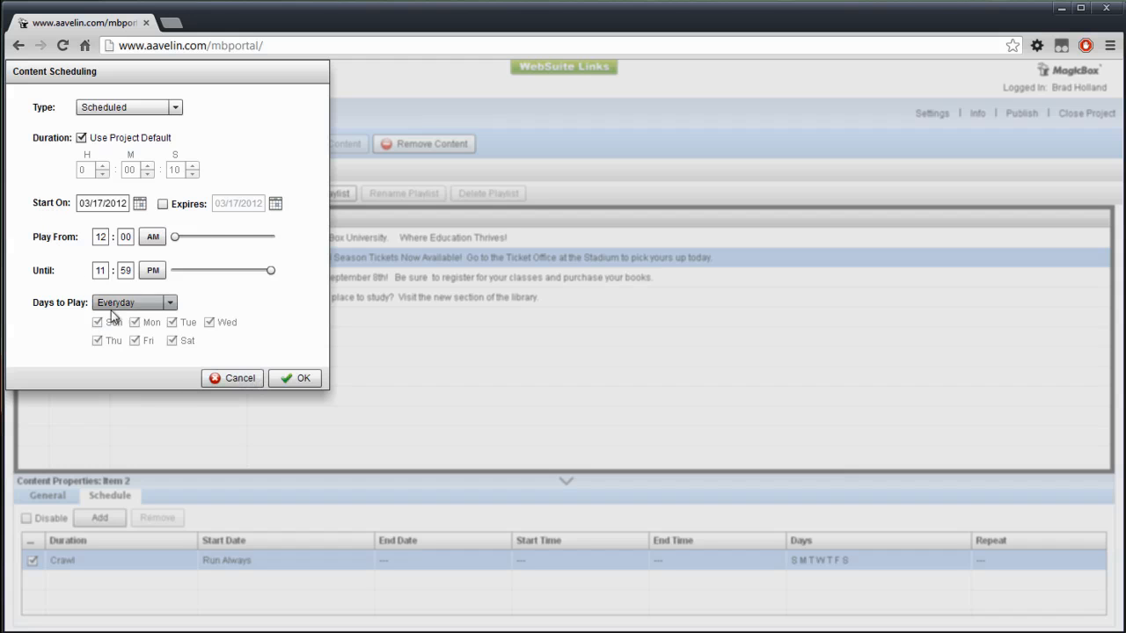
{"action": "left_click", "coordinate": [274, 377]}
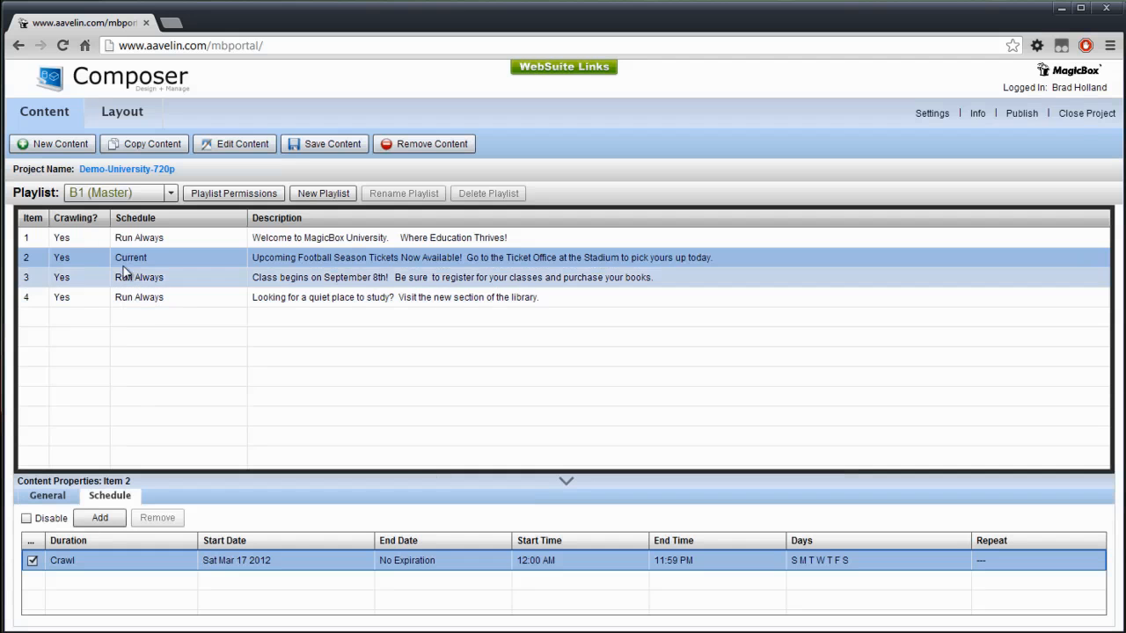
Change the mode of the "Welcome to MagicBox University" text item to Static.
{"action": "left_click", "coordinate": [75, 243]}
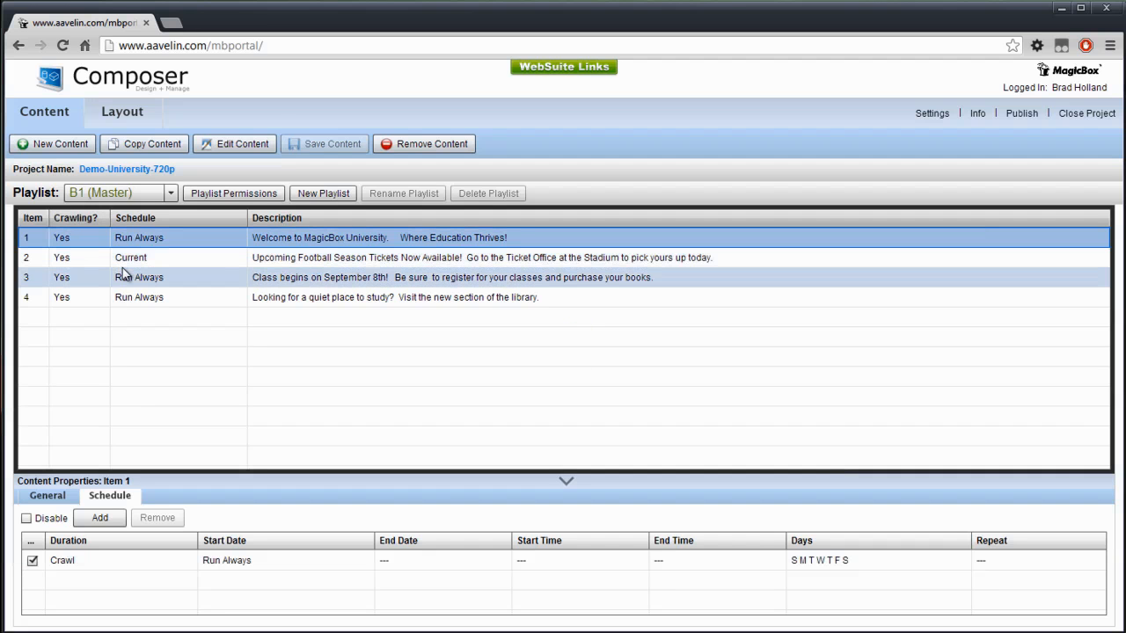
{"action": "left_click", "coordinate": [235, 143]}
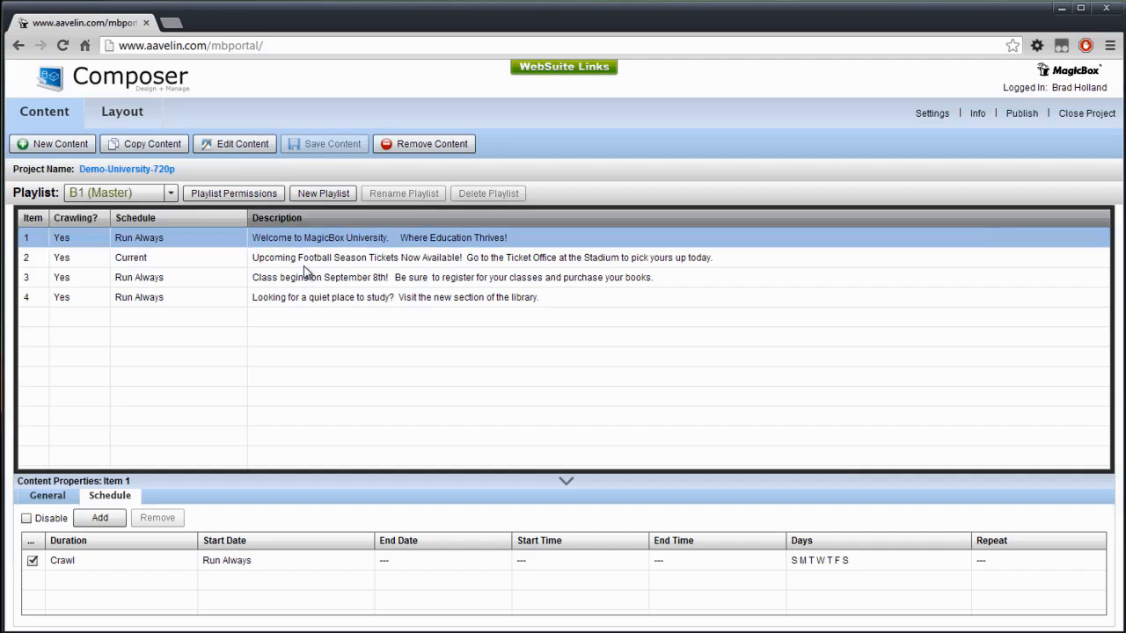
{"action": "left_click", "coordinate": [352, 252]}
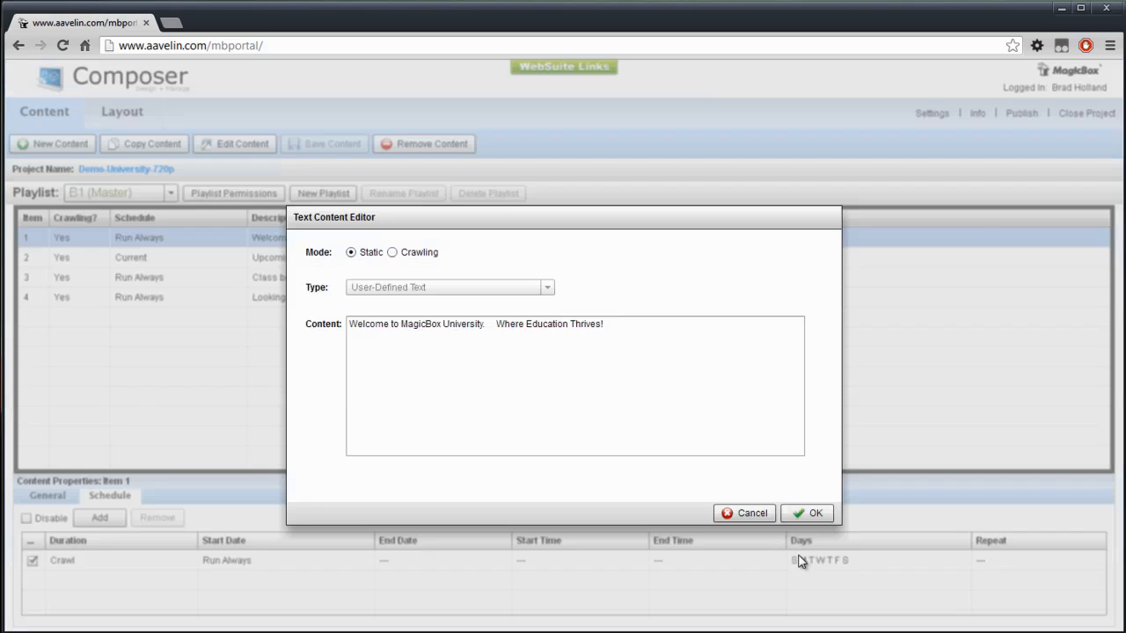
{"action": "left_click", "coordinate": [811, 514]}
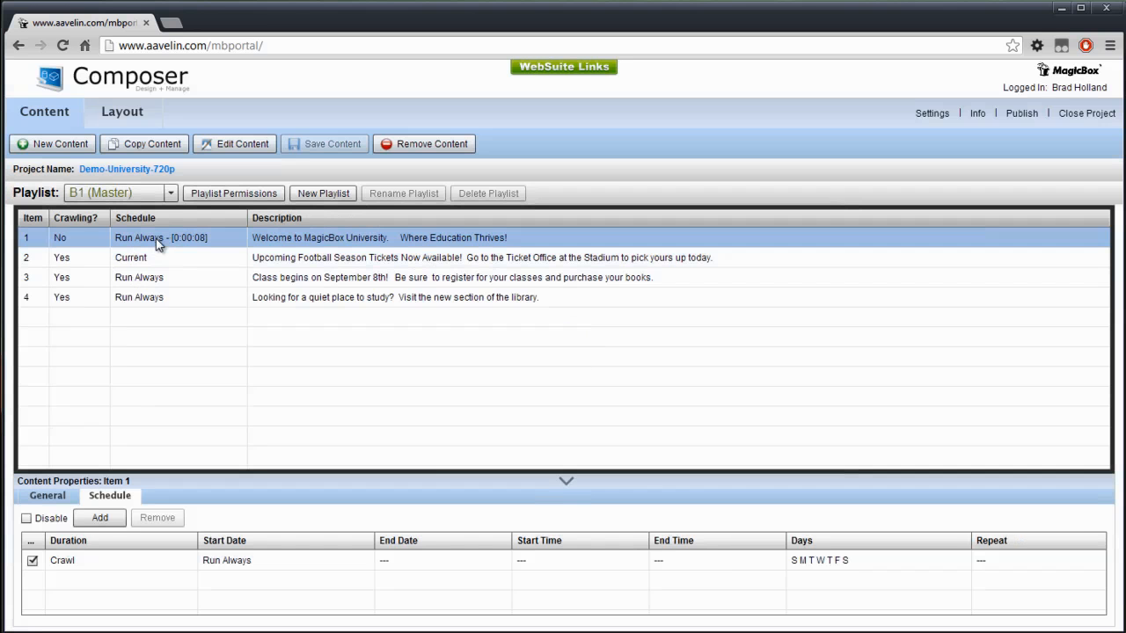
Override the project default duration in the welcome item's Run Always schedule with 30 seconds.
{"action": "left_click", "coordinate": [161, 563]}
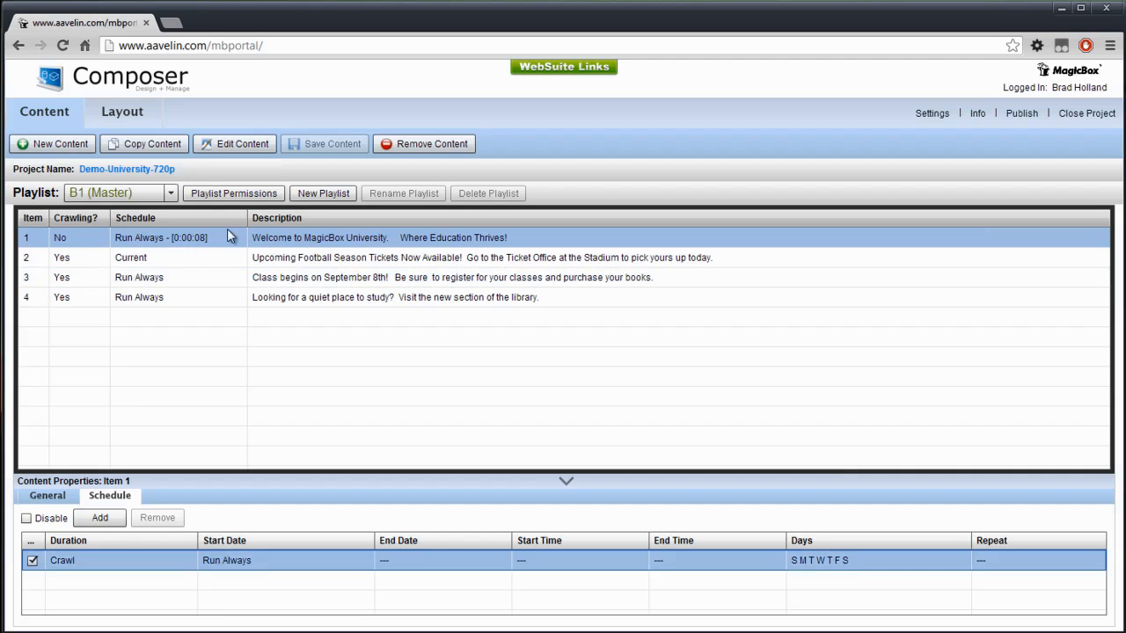
{"action": "double_click", "coordinate": [147, 565]}
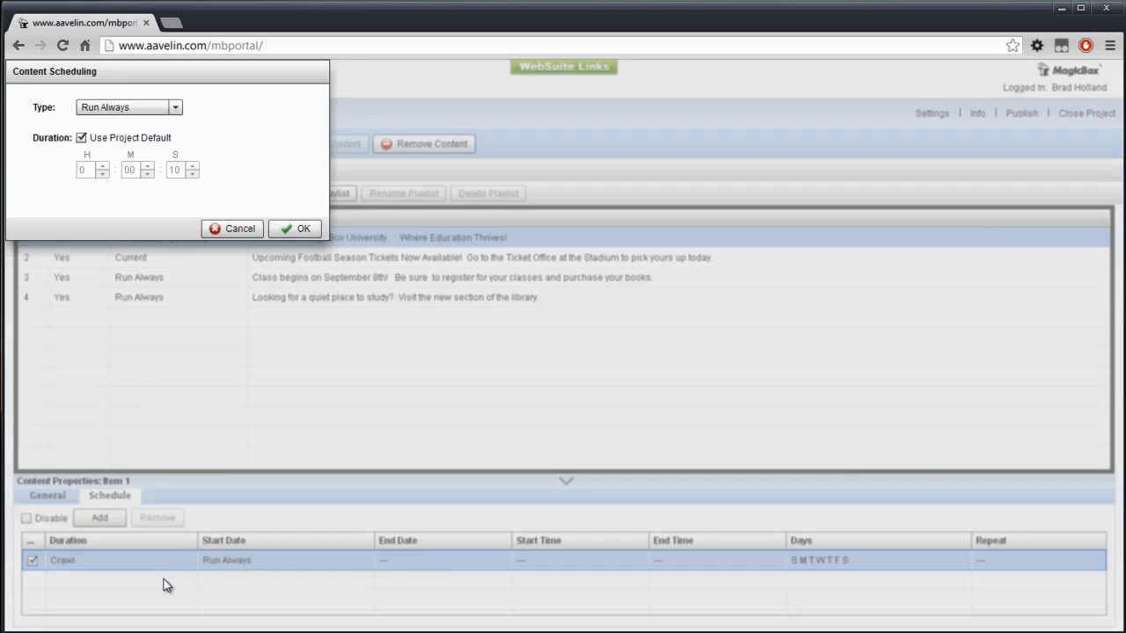
{"action": "left_click", "coordinate": [81, 138]}
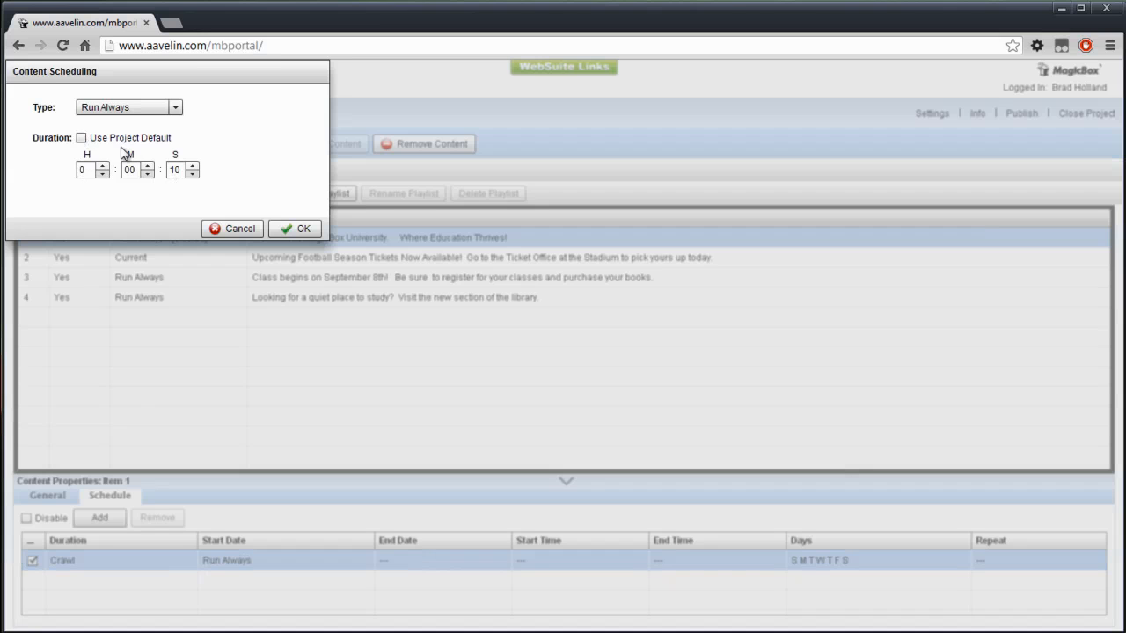
{"action": "double_click", "coordinate": [171, 170]}
{"action": "type", "text": "30"}
{"action": "left_click", "coordinate": [299, 229]}
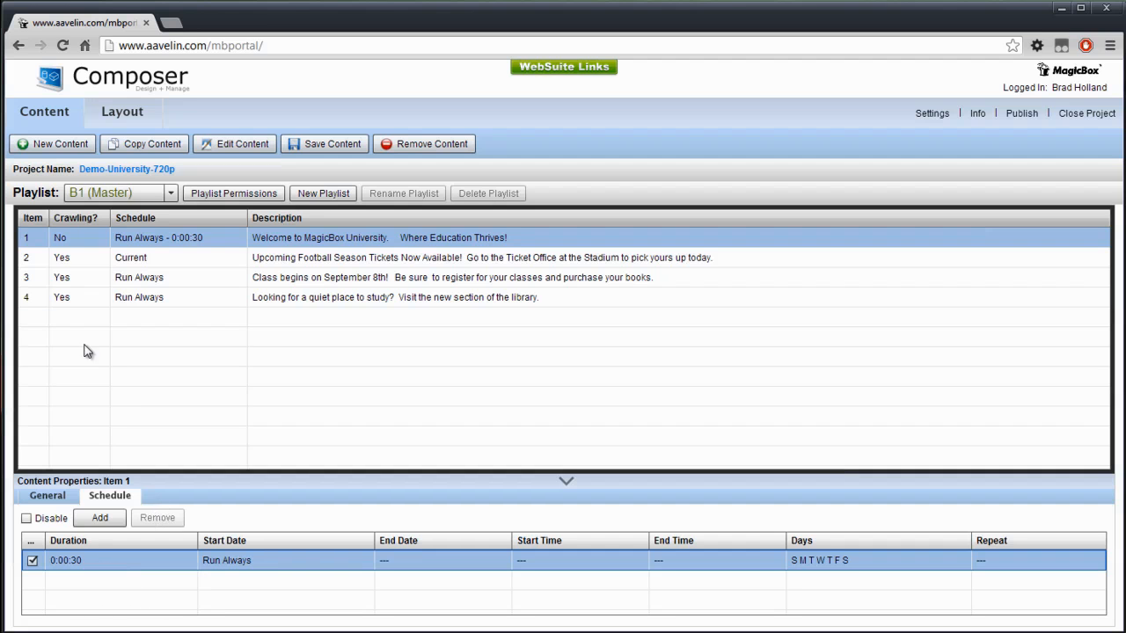
{"action": "left_click", "coordinate": [159, 195]}
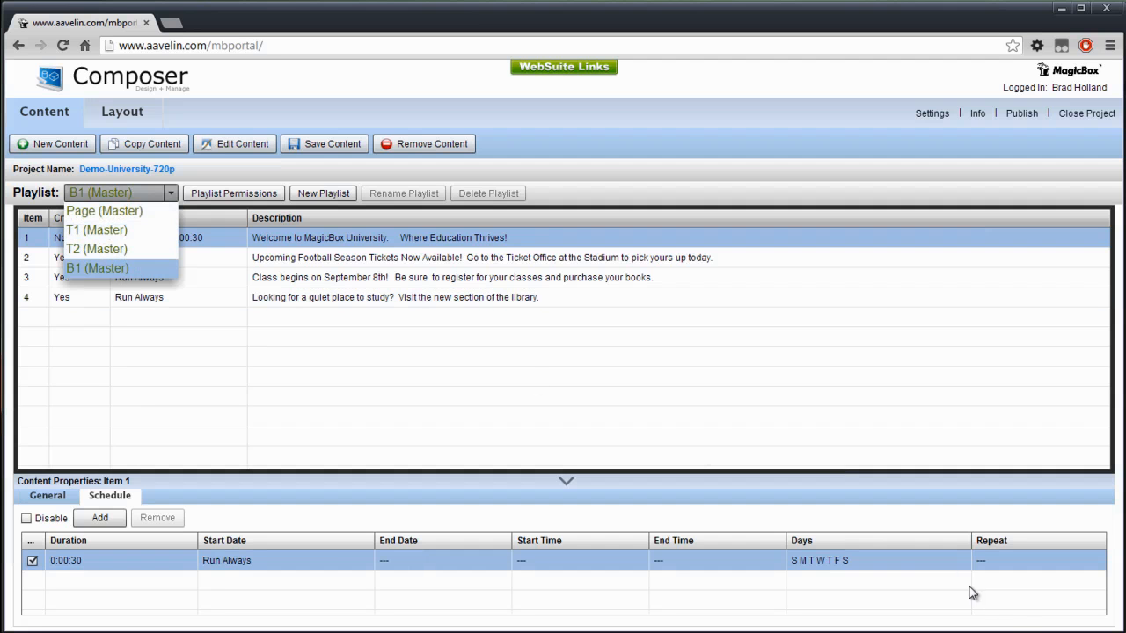
{"action": "key", "text": "Escape"}
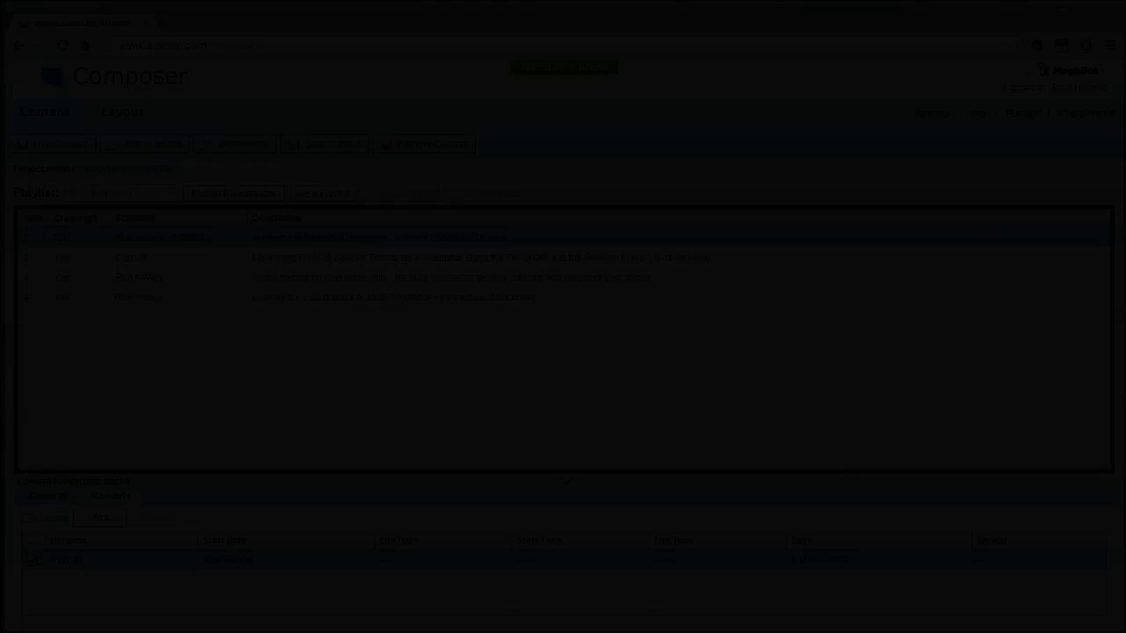